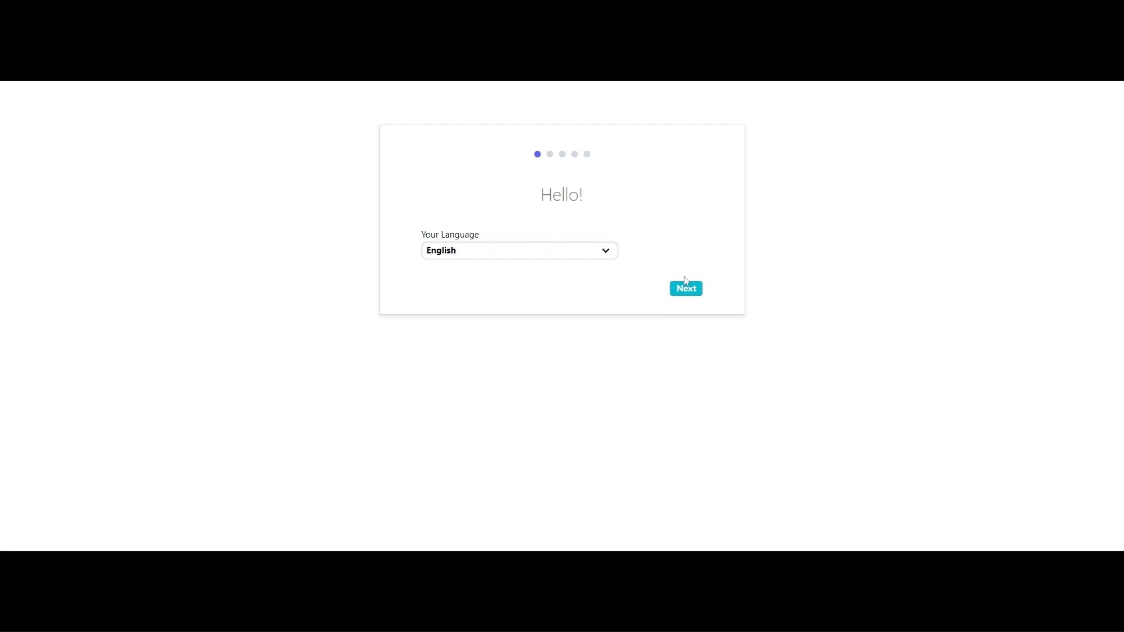
- Accept English, the India region with Indian Rupee, and the Distribution, Manufacturing, Retail and Services domains in the setup wizard
click(690, 292)
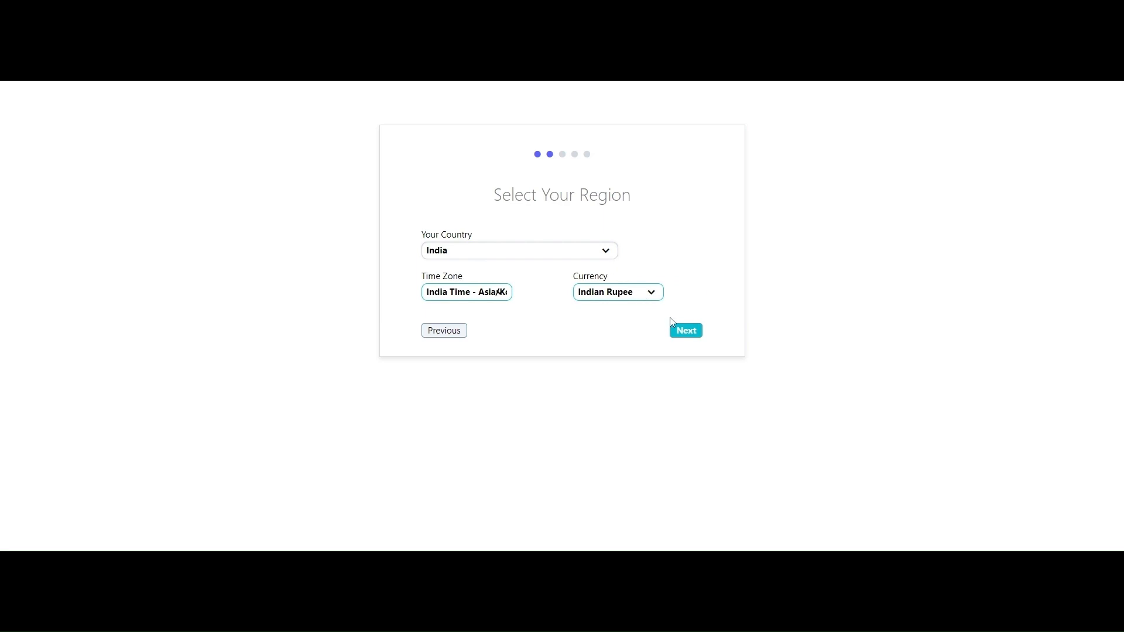
click(684, 331)
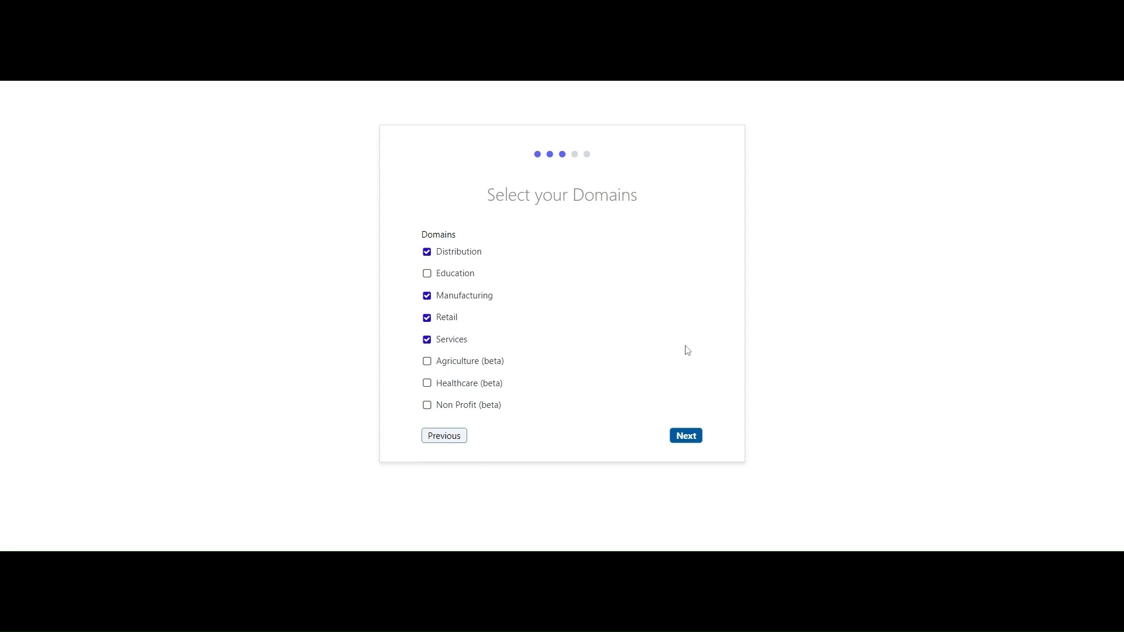
click(686, 436)
- Enter Accu 360 as the company name and A3 as its abbreviation, and continue the setup
key(Tab)
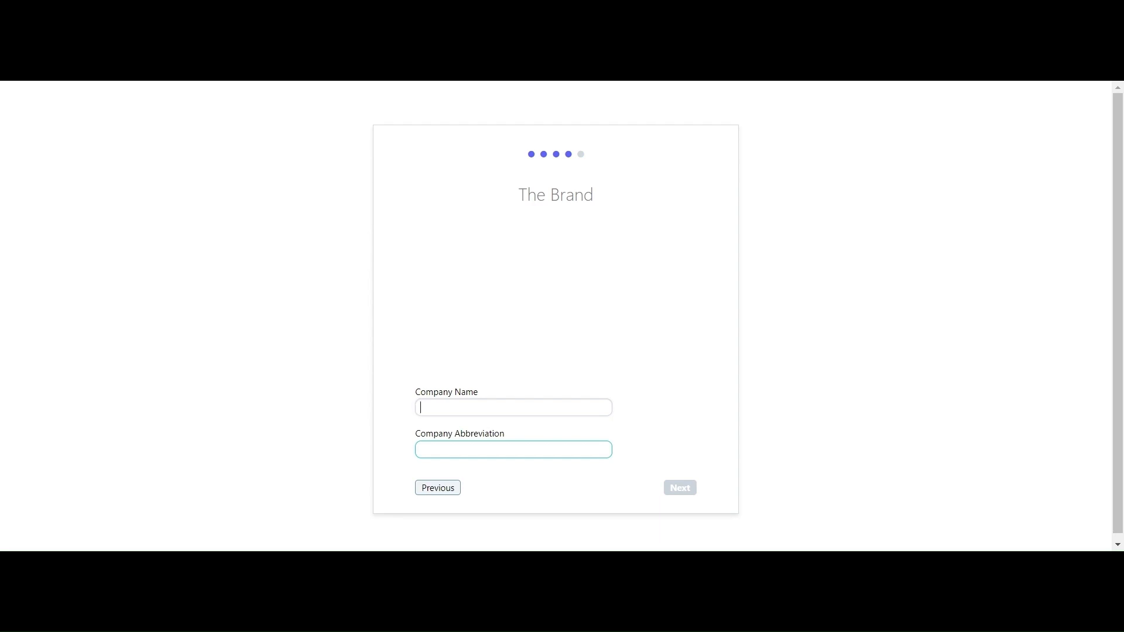
text(Accu 360)
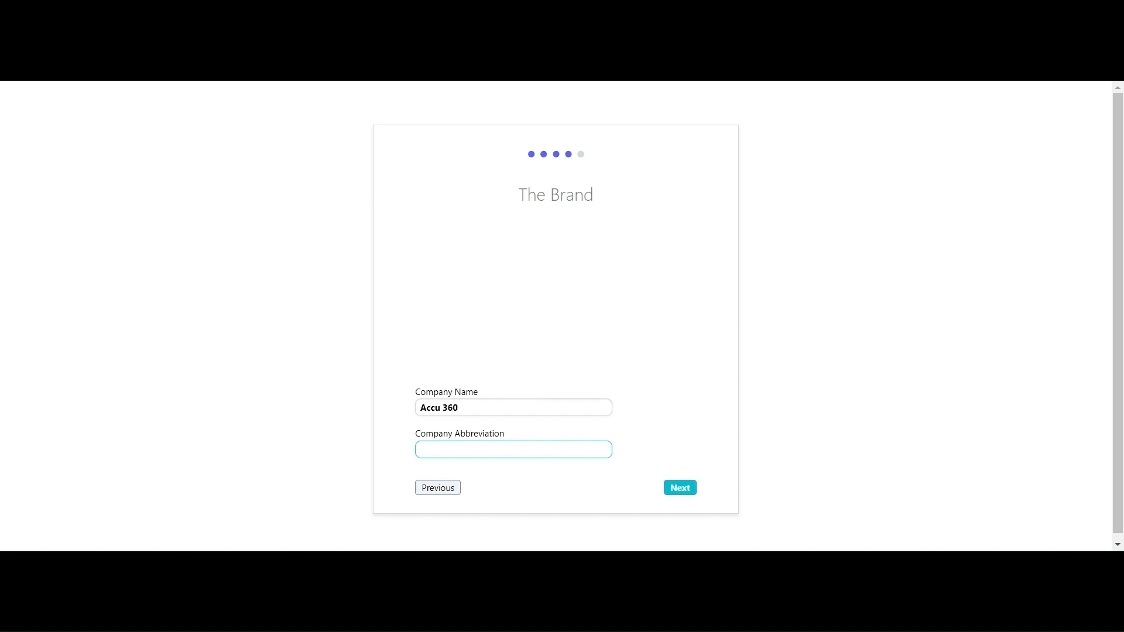
key(Tab)
text(A3)
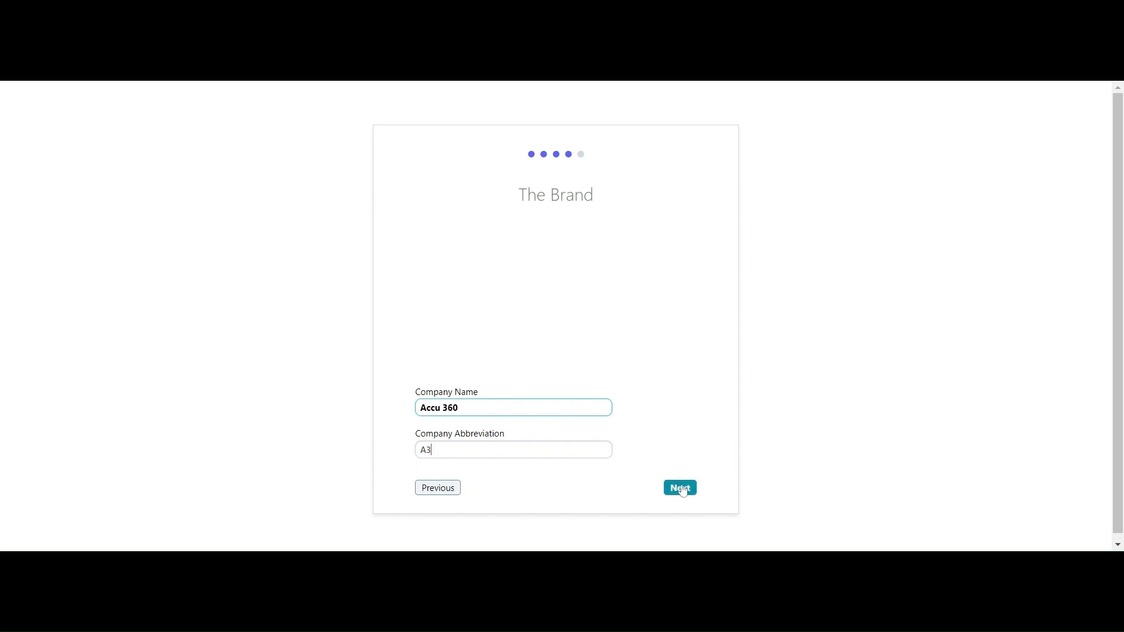
click(681, 488)
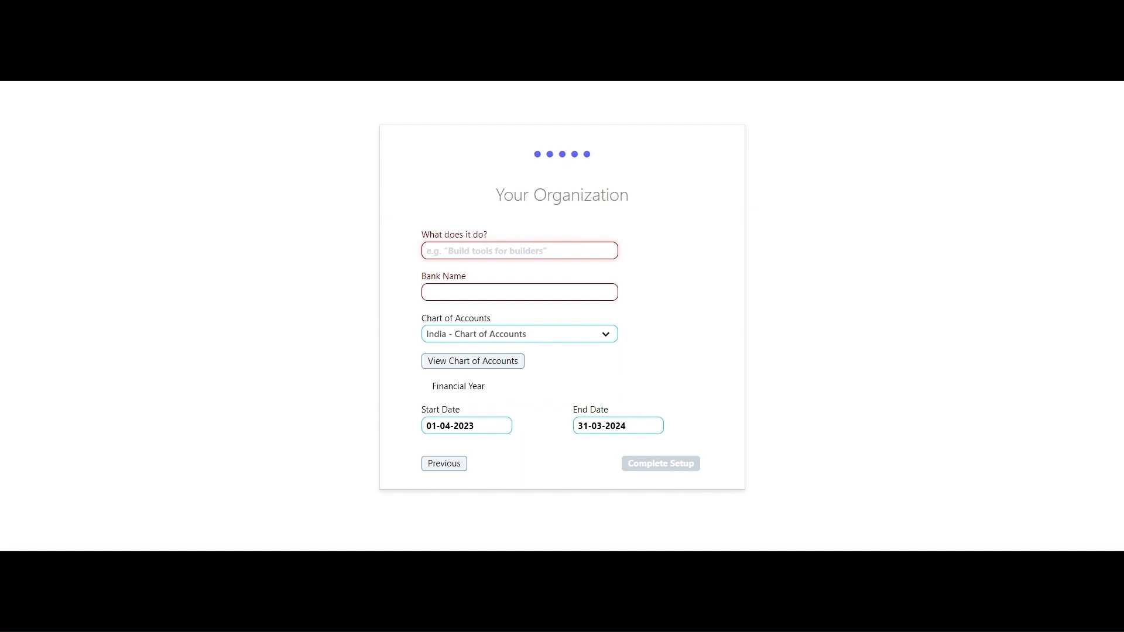
- Describe the organization as demo site, set the bank name to Accu 360, keep the India chart of accounts, and complete the setup
text(demo)
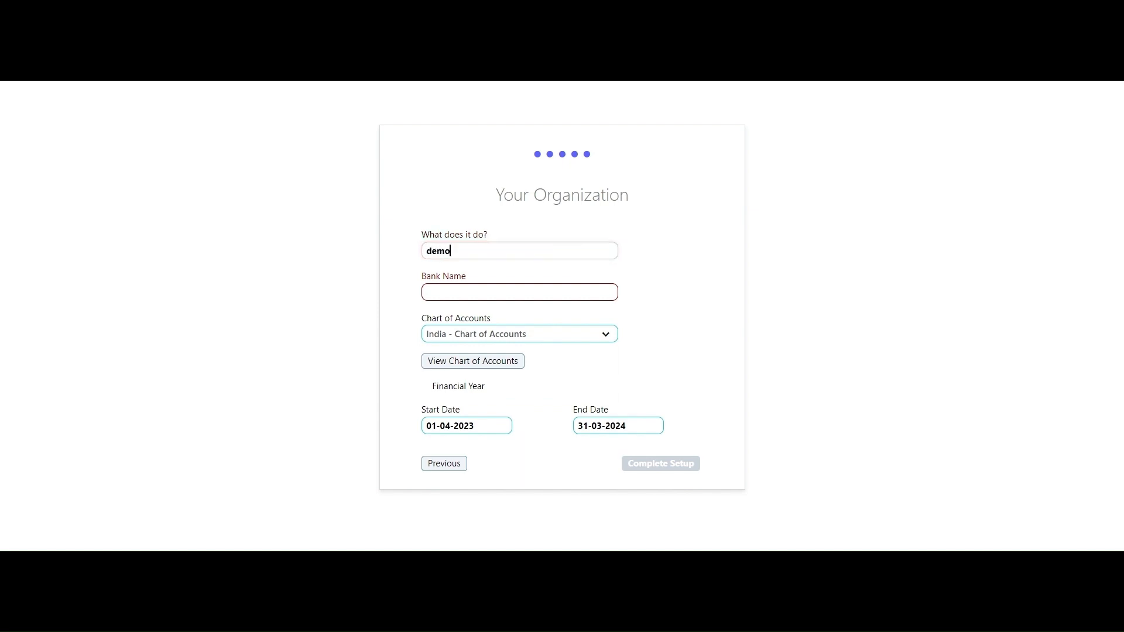
text( site)
click(427, 292)
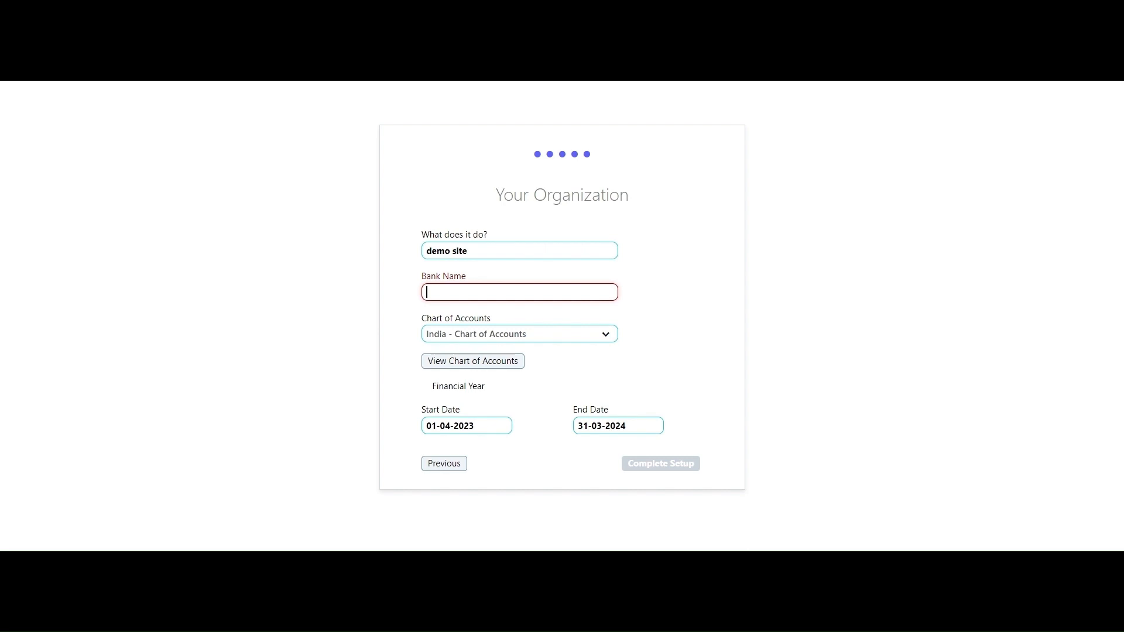
text(A)
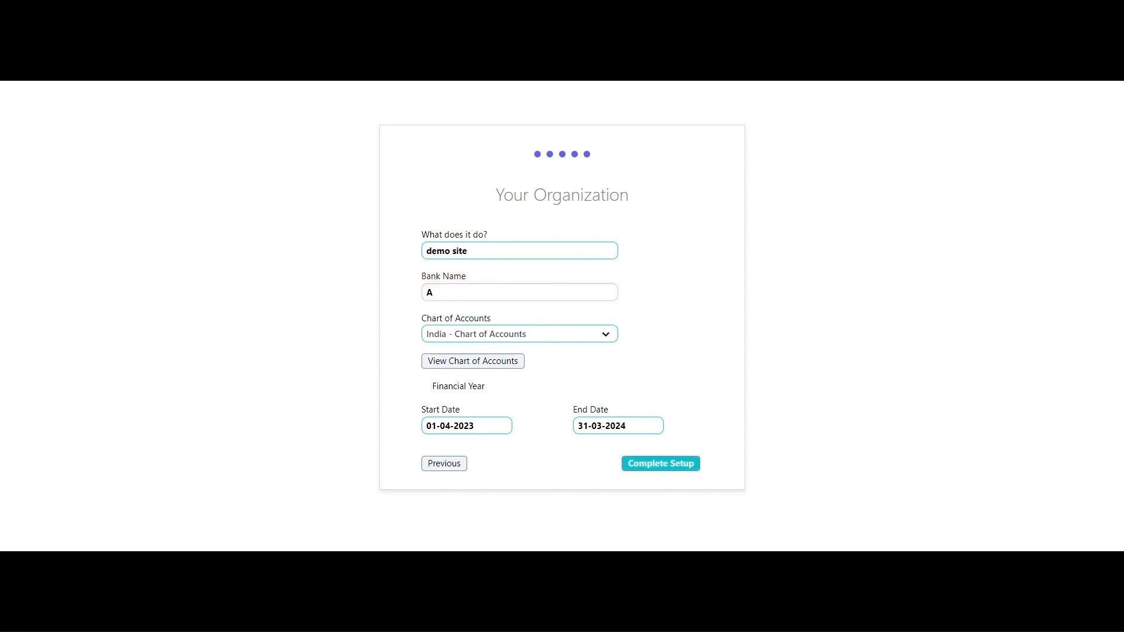
text(ccu 360)
click(609, 337)
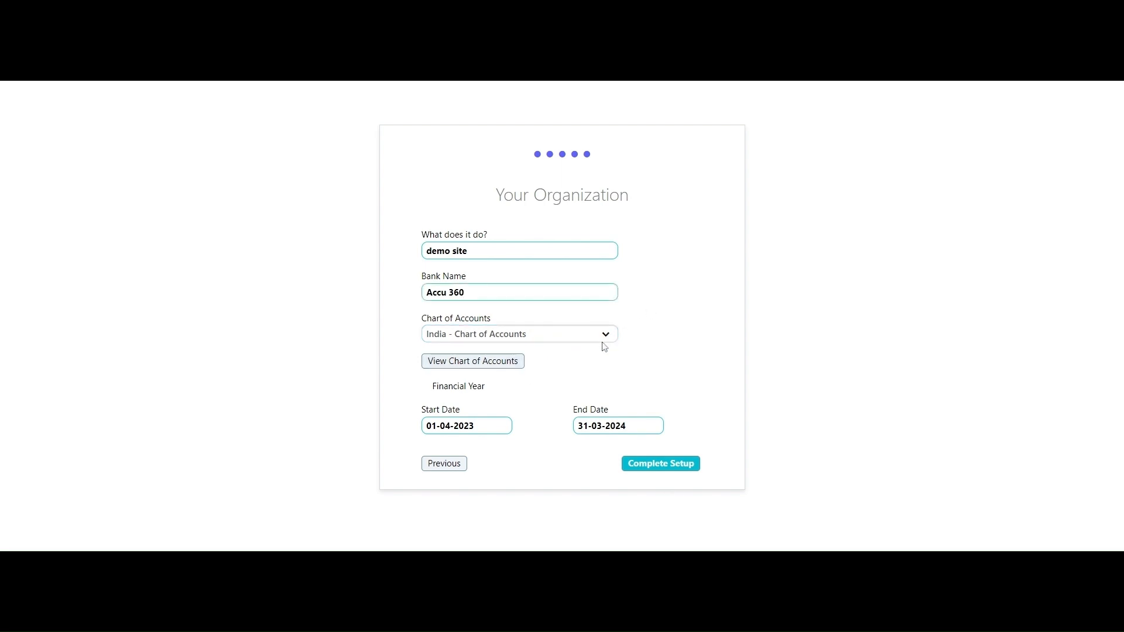
click(647, 463)
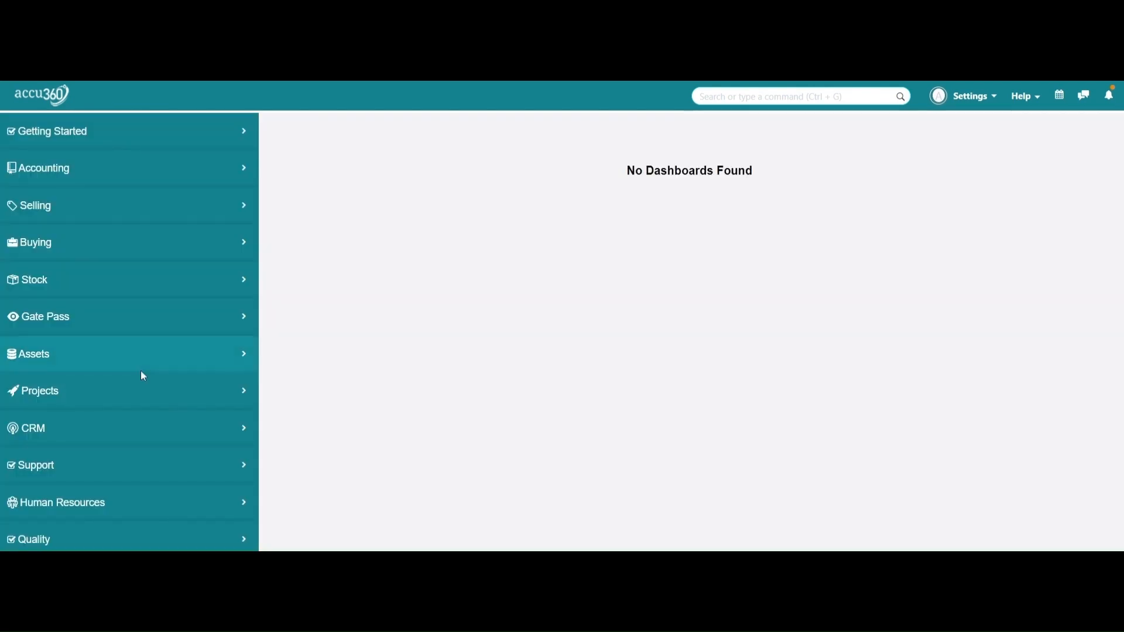
- Search for company, go to the Company list and open the Accu 360 record
scroll(140, 370, down, 5)
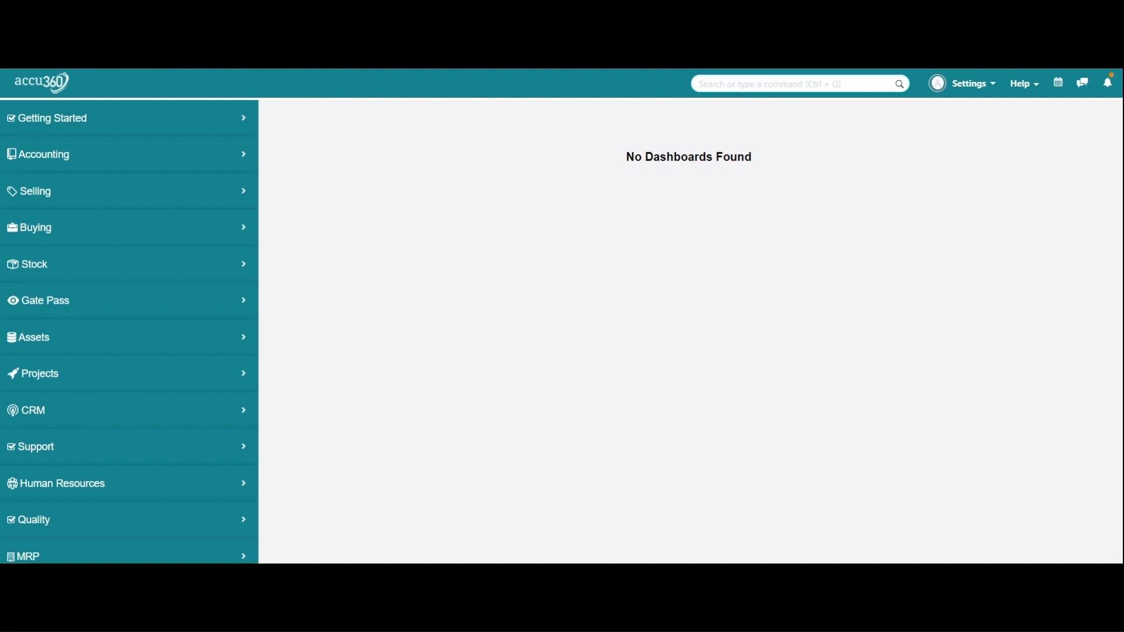
click(761, 84)
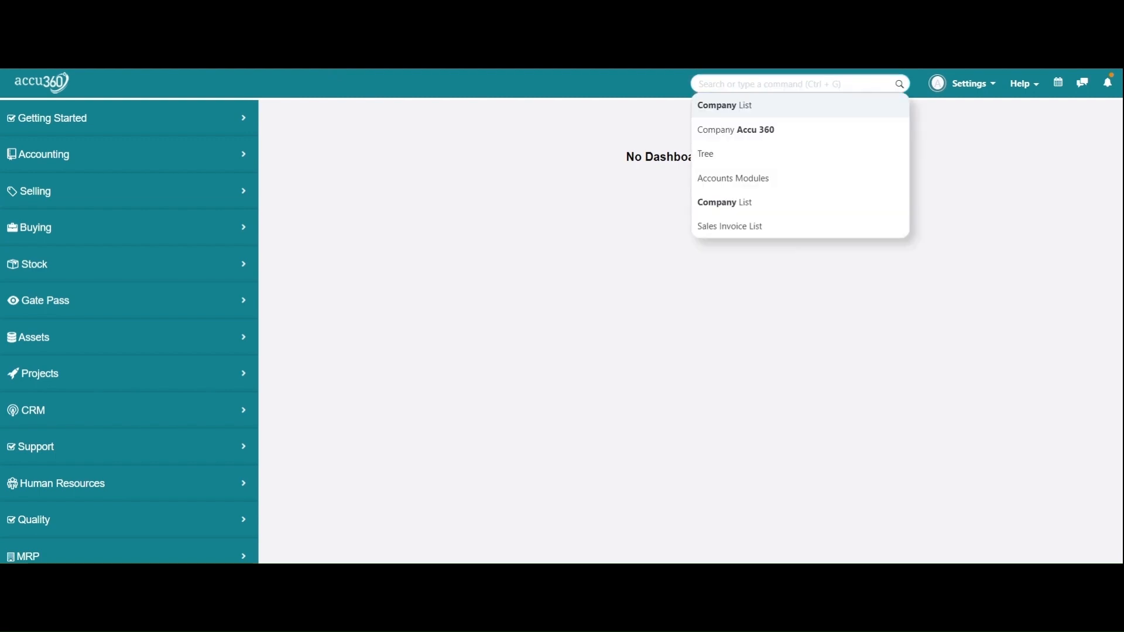
text(company)
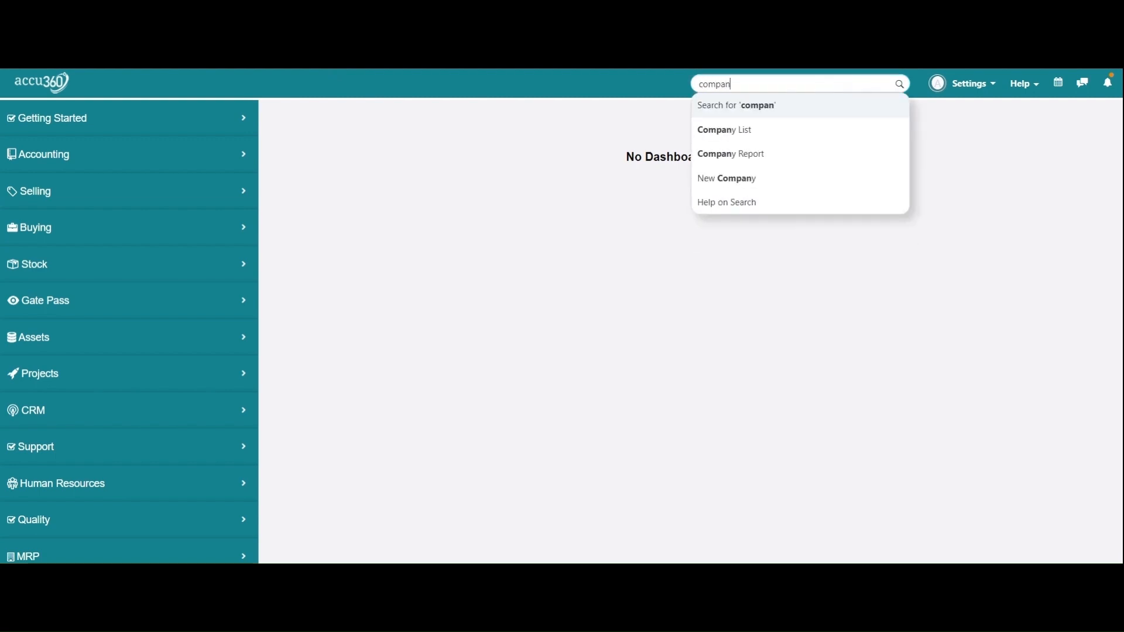
click(709, 134)
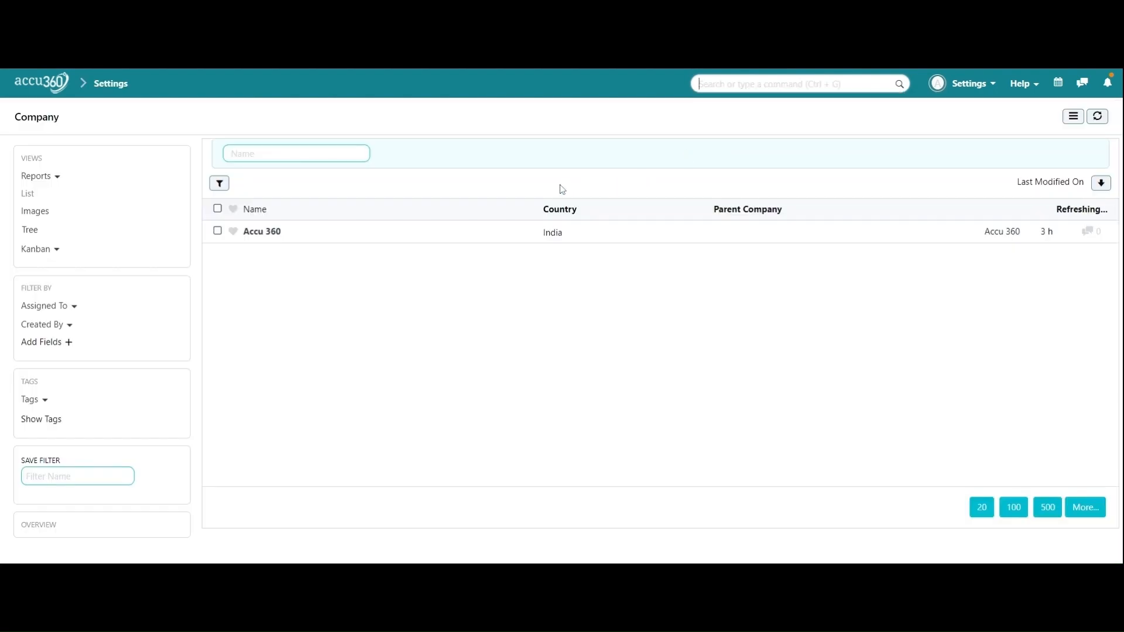
click(343, 236)
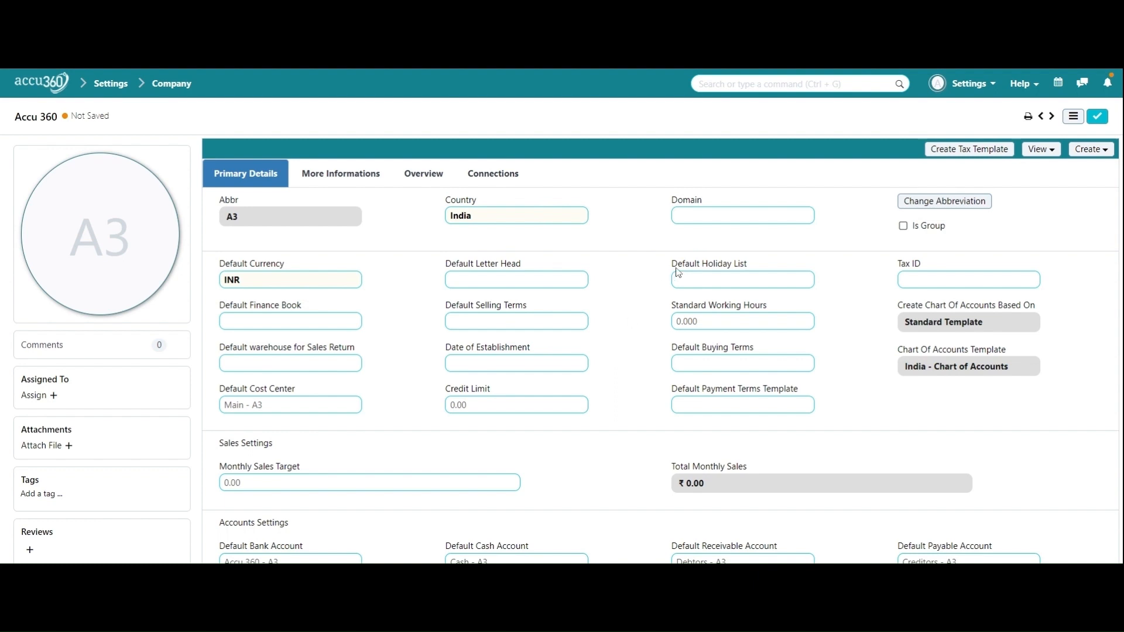
- Look through the available Domain options of the company record without choosing one
click(711, 217)
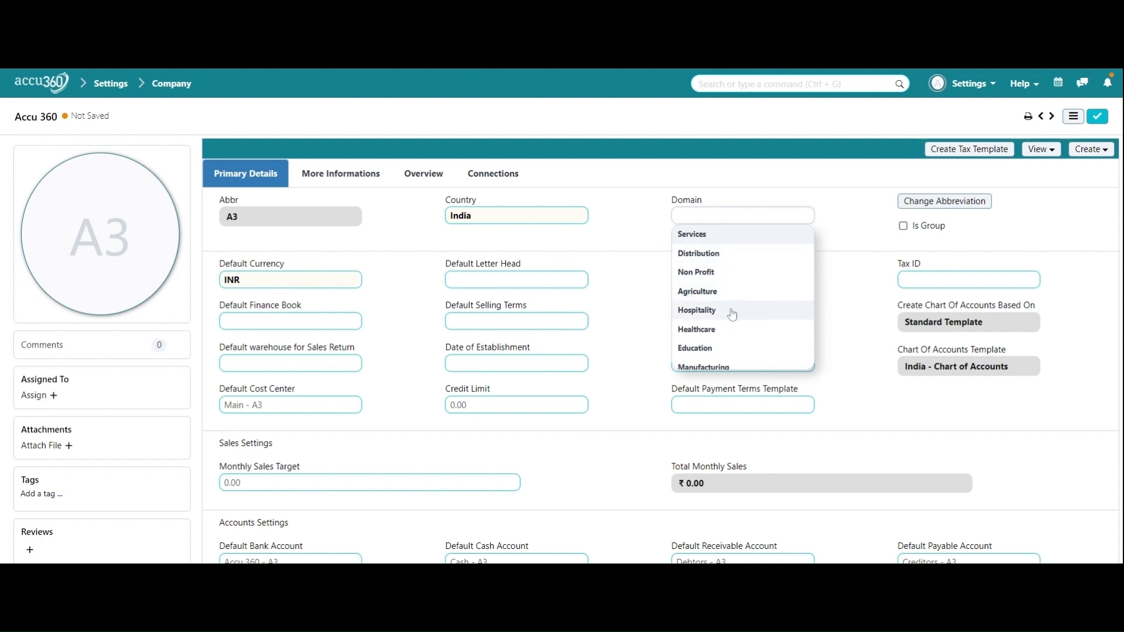
click(640, 290)
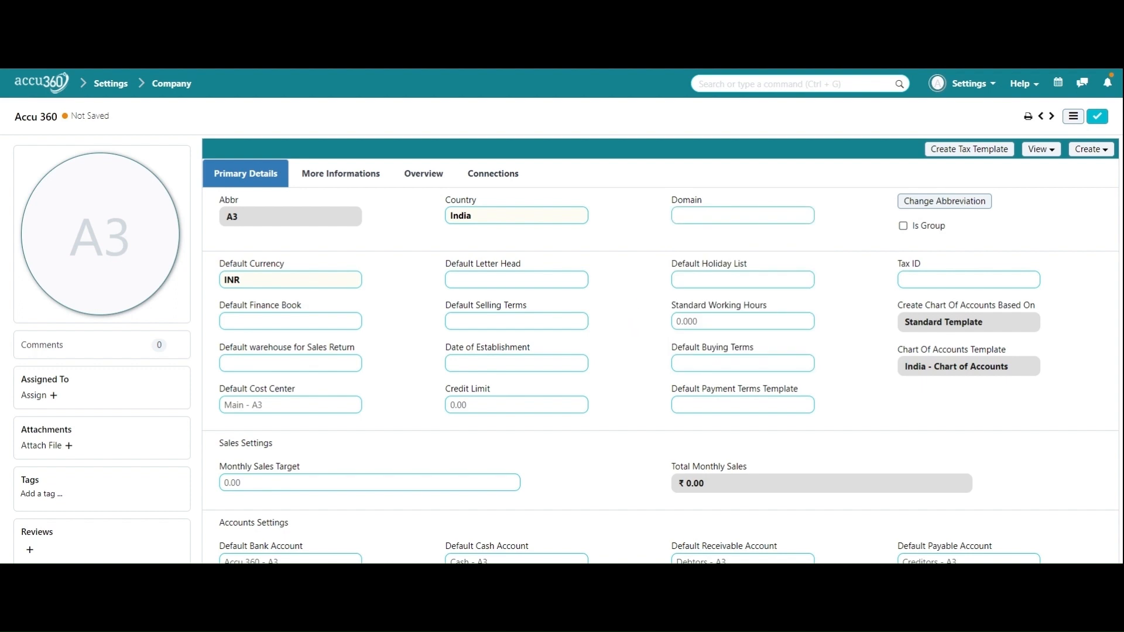
click(576, 280)
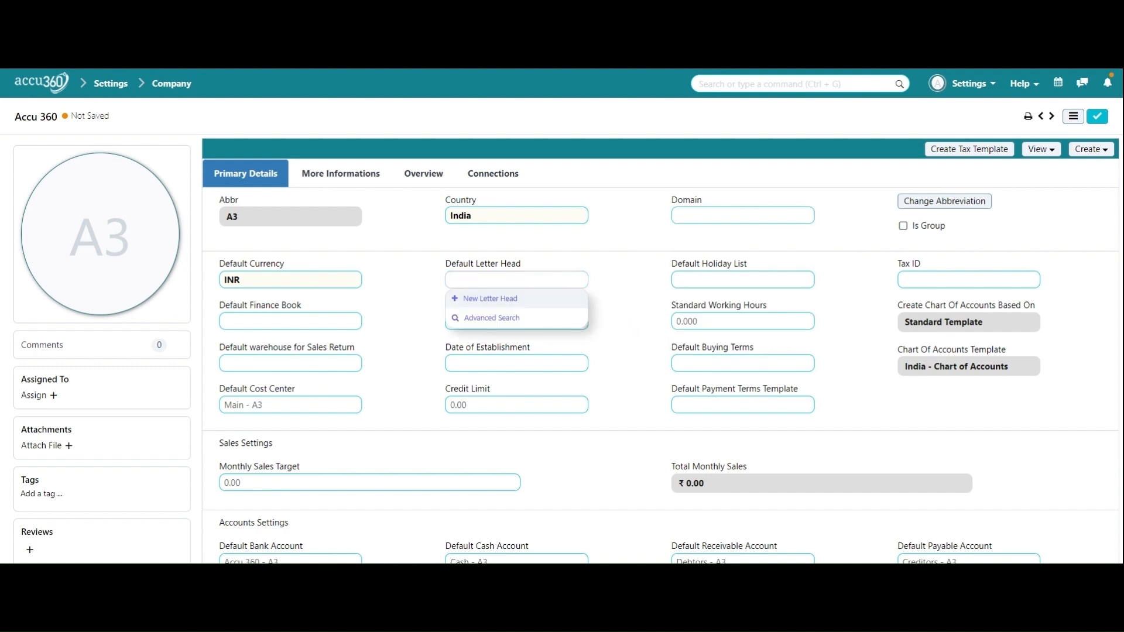
click(496, 299)
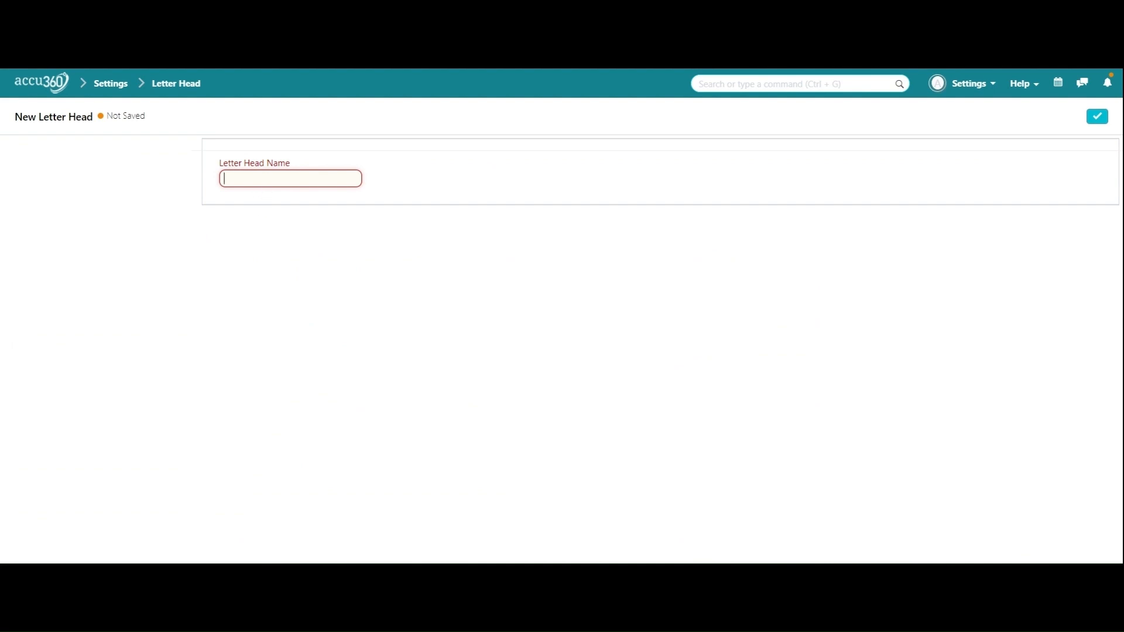
text(ac)
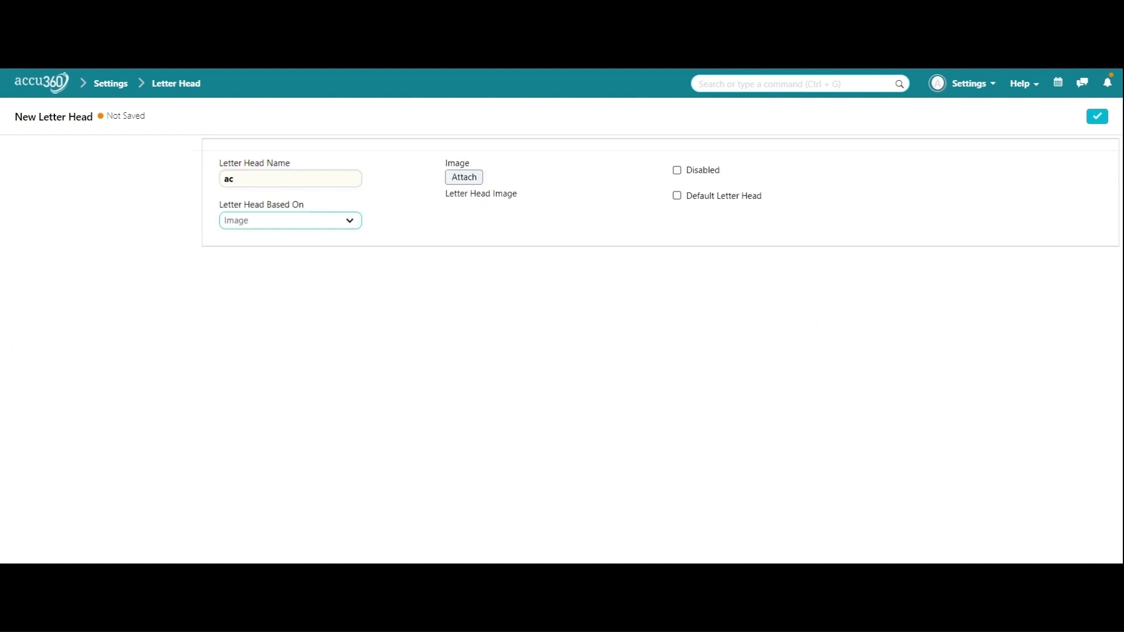
text(cu 360)
click(461, 185)
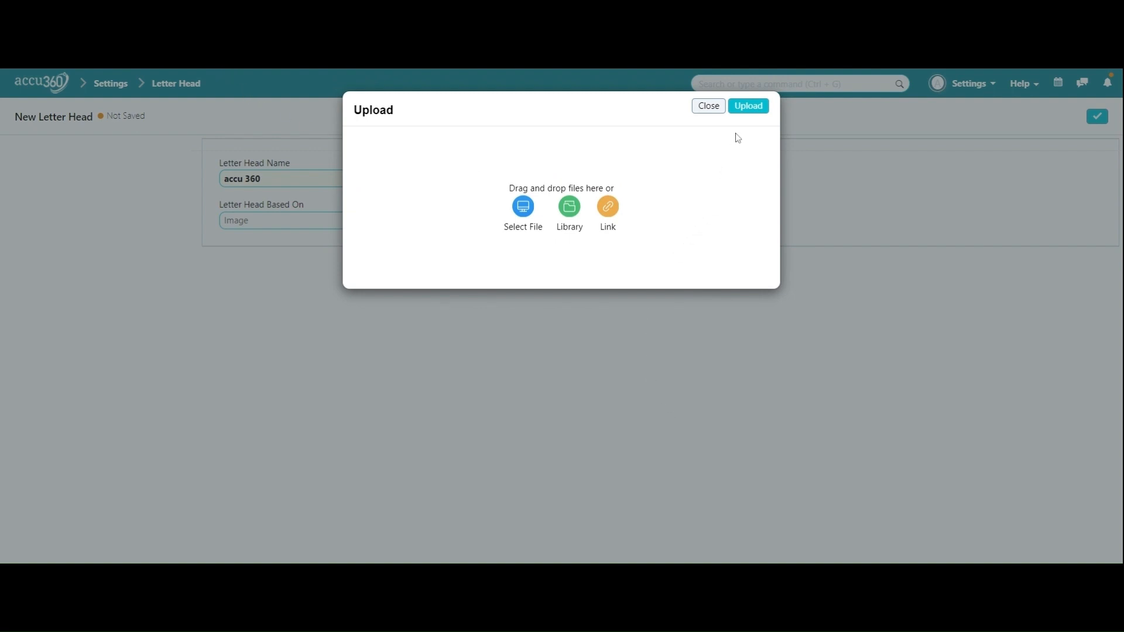
click(710, 108)
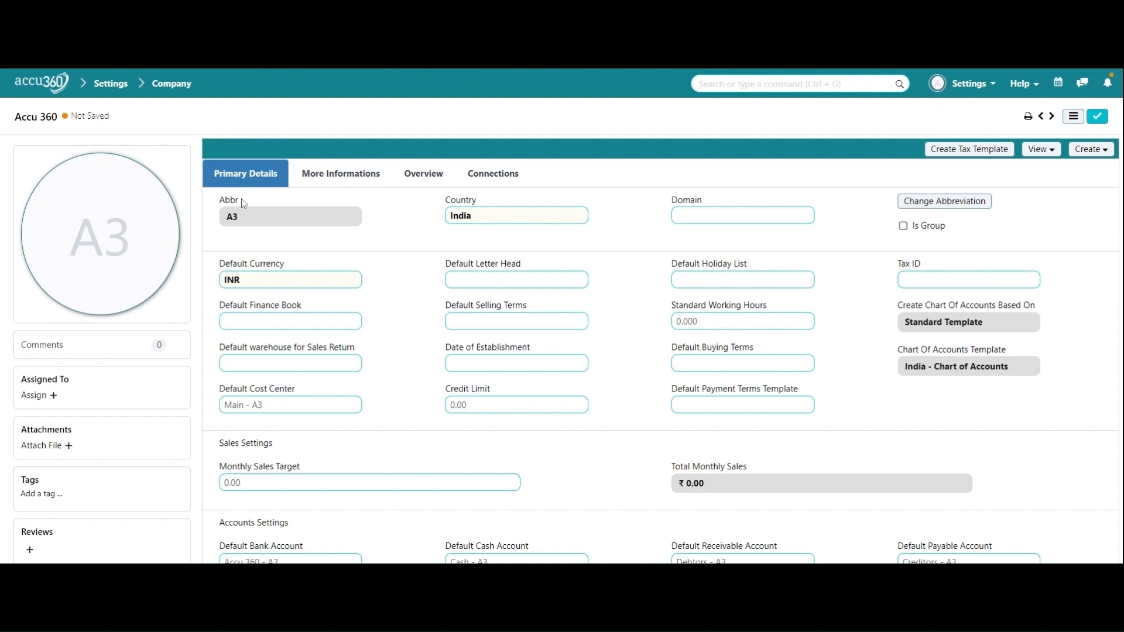
- Examine the Default Holiday List options and the remaining default and sales fields of the company's primary details
click(742, 280)
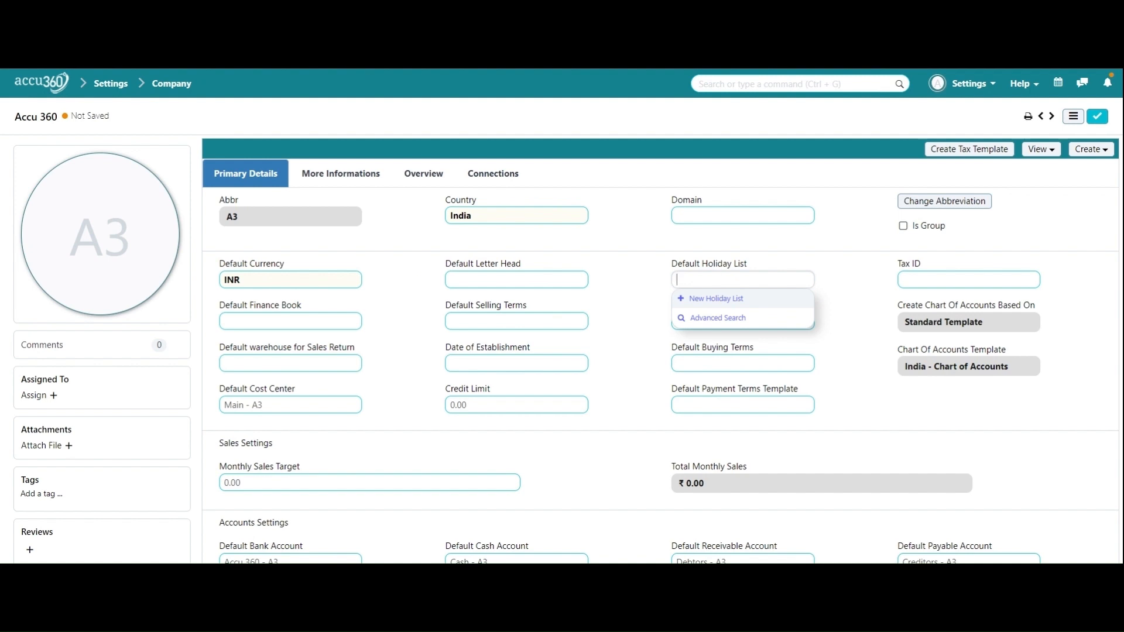
click(852, 340)
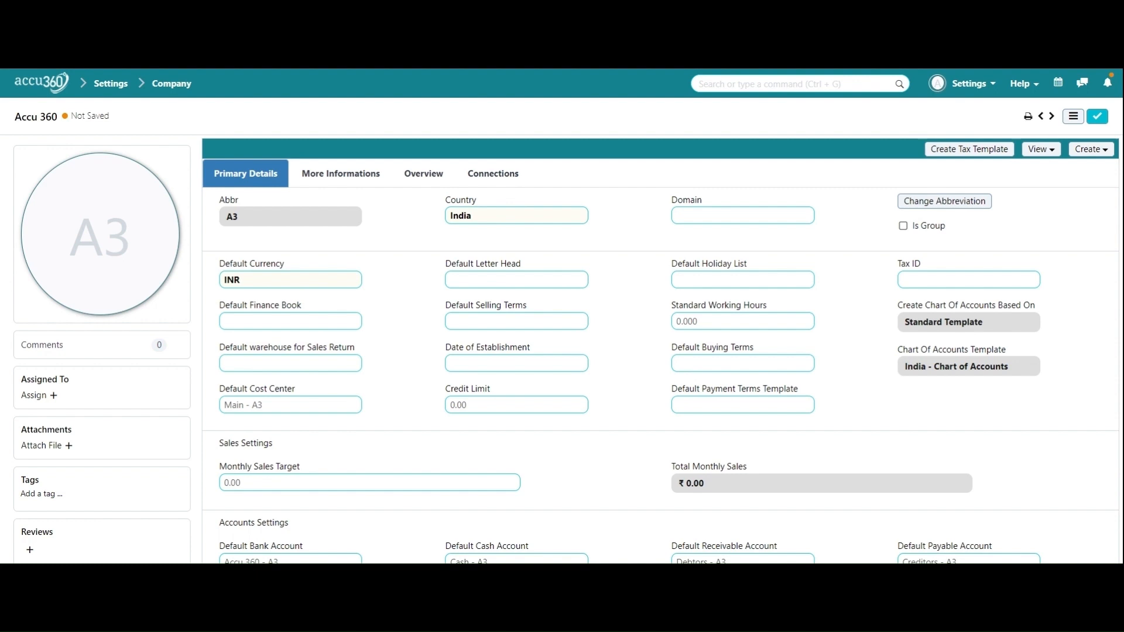
scroll(660, 350, down, 1)
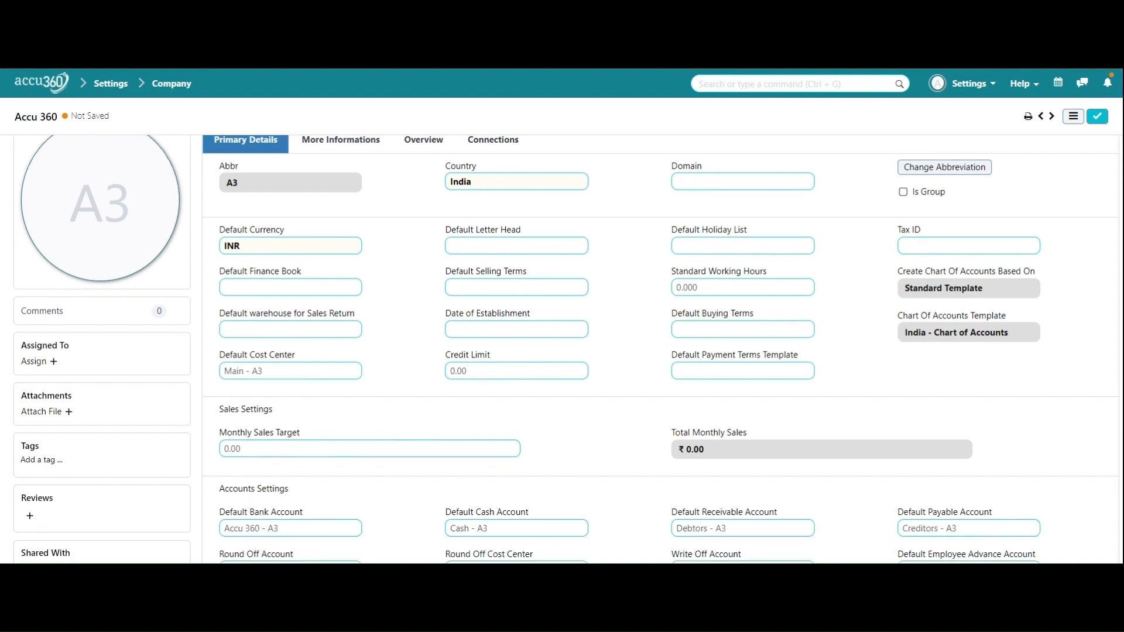
scroll(660, 349, down, 1)
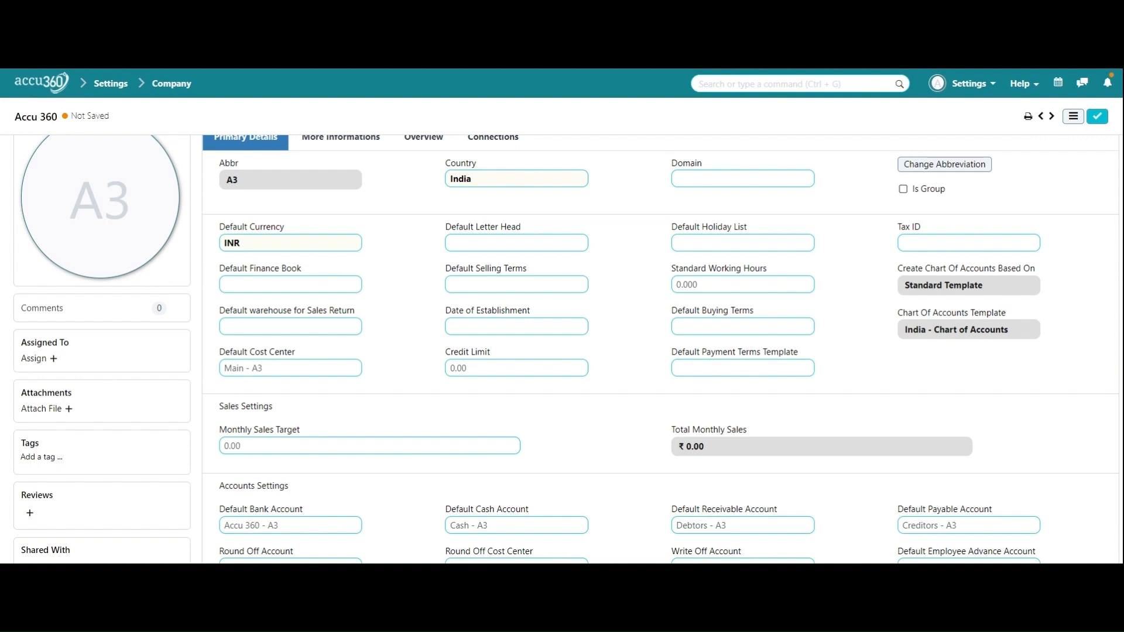
scroll(731, 303, down, 1)
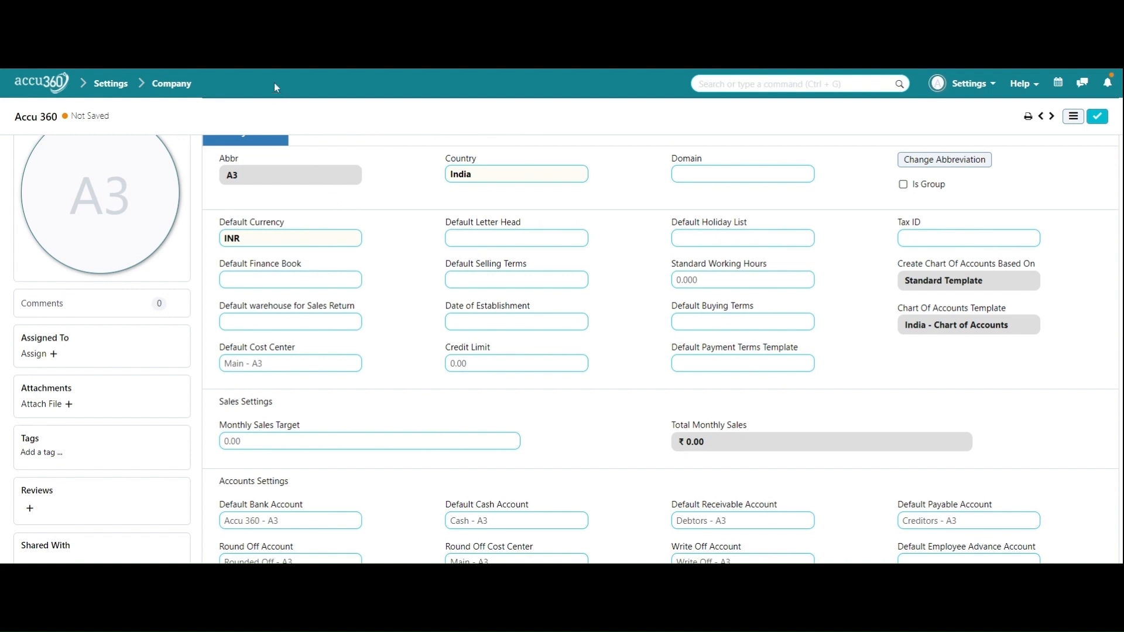
- Create a new account from the Discount Received Account field, named discount received, with Income - A3 as its parent account
scroll(275, 84, down, 5)
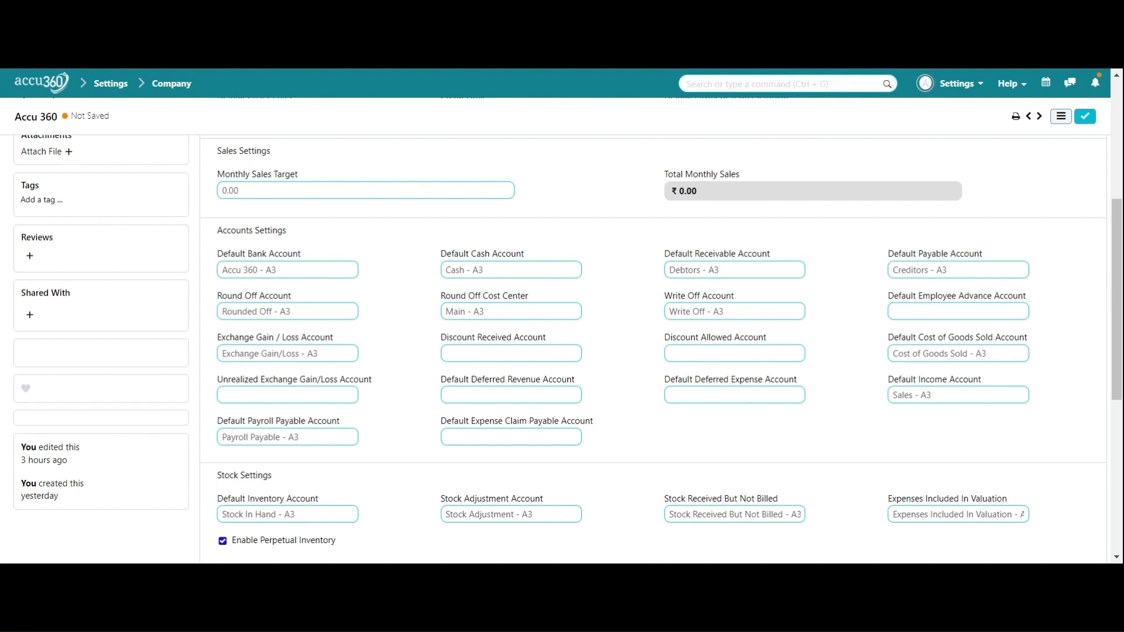
click(511, 353)
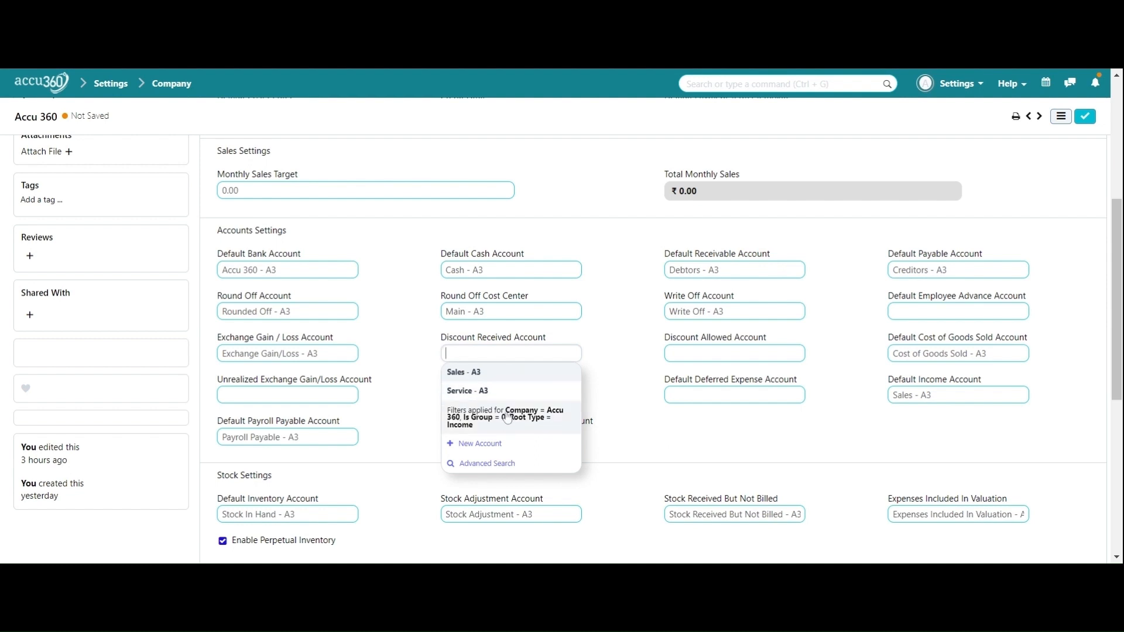
click(499, 446)
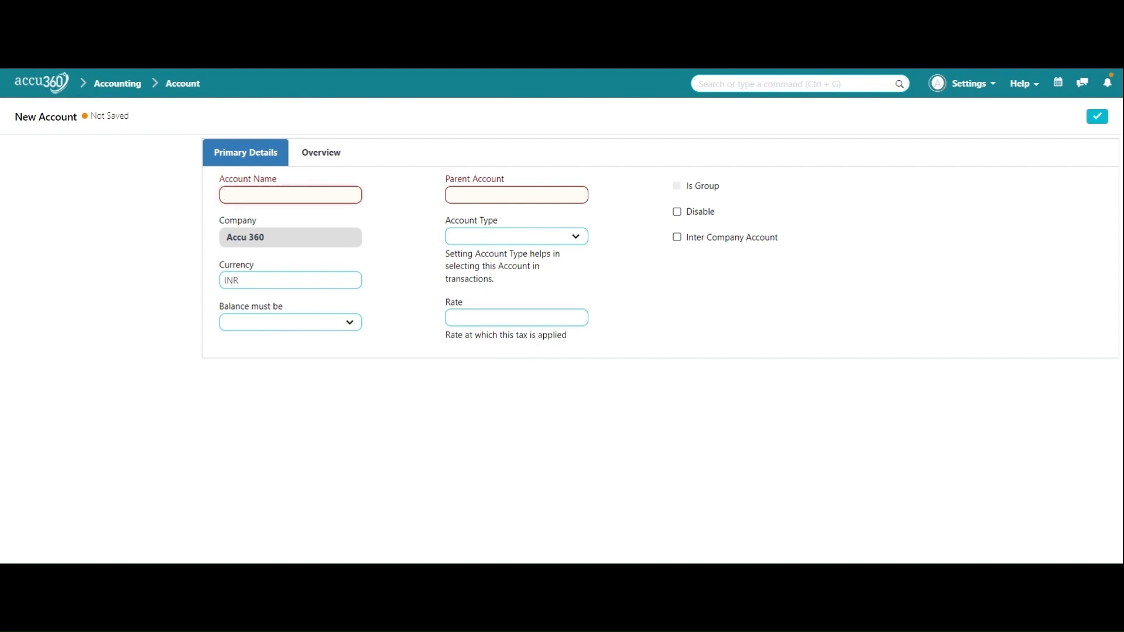
text(discount received)
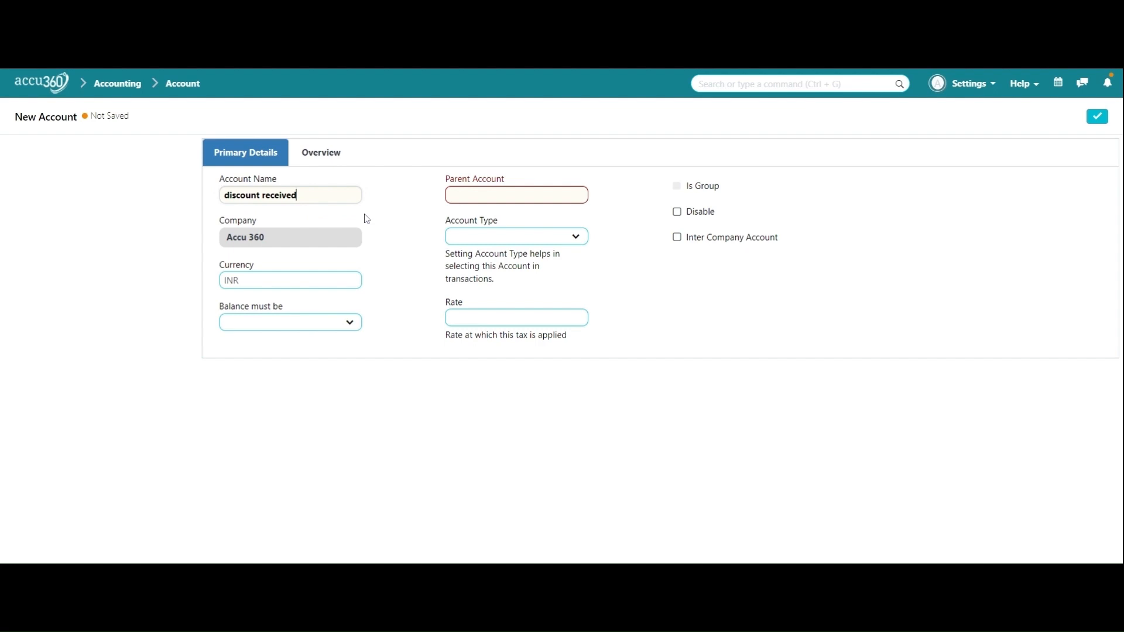
key(Tab)
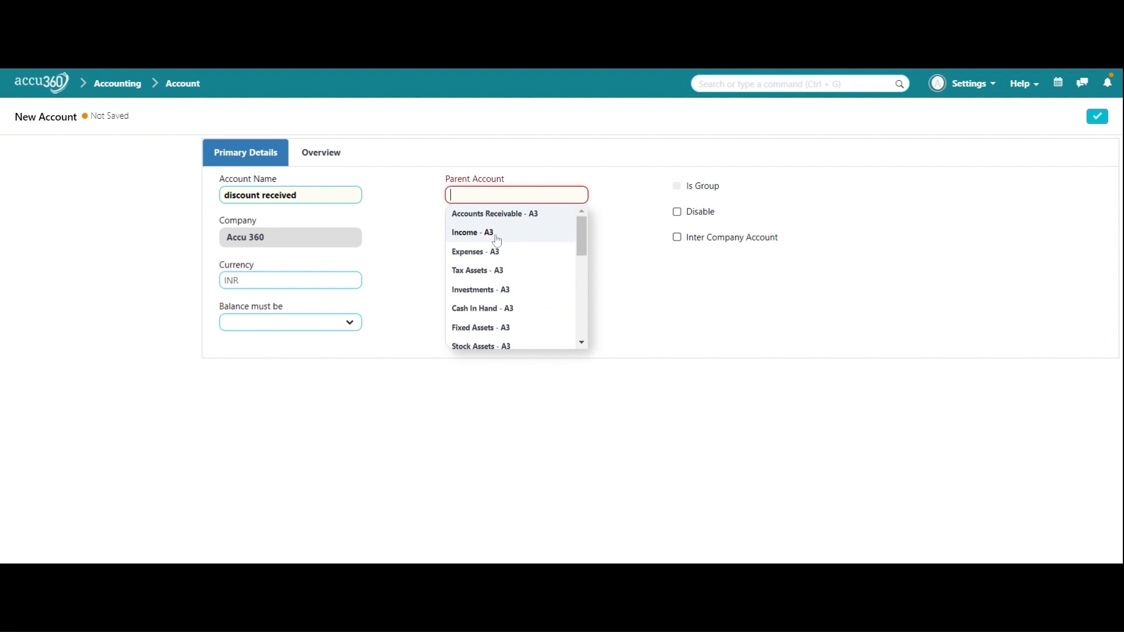
click(498, 240)
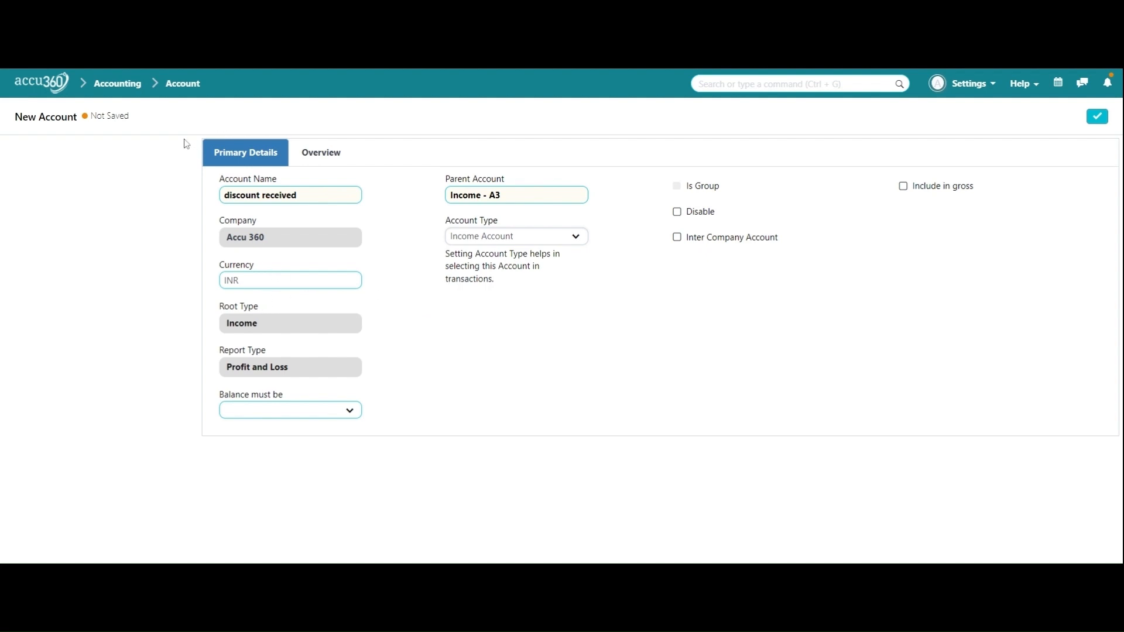
- Require a Credit balance for the discount received account and save it
click(301, 404)
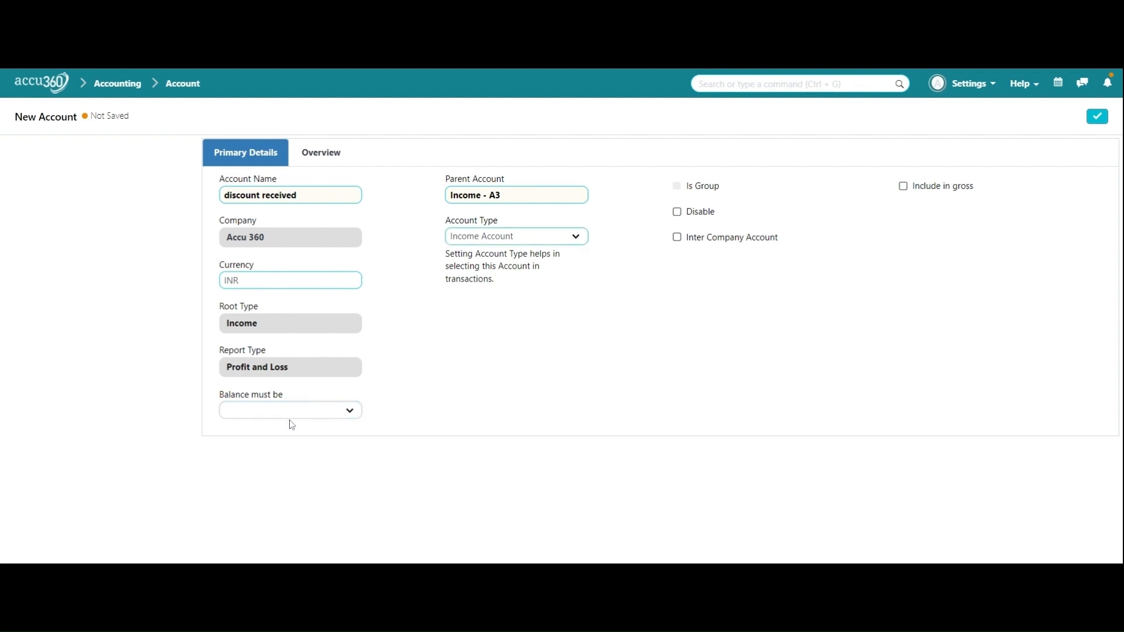
click(292, 425)
key(Tab)
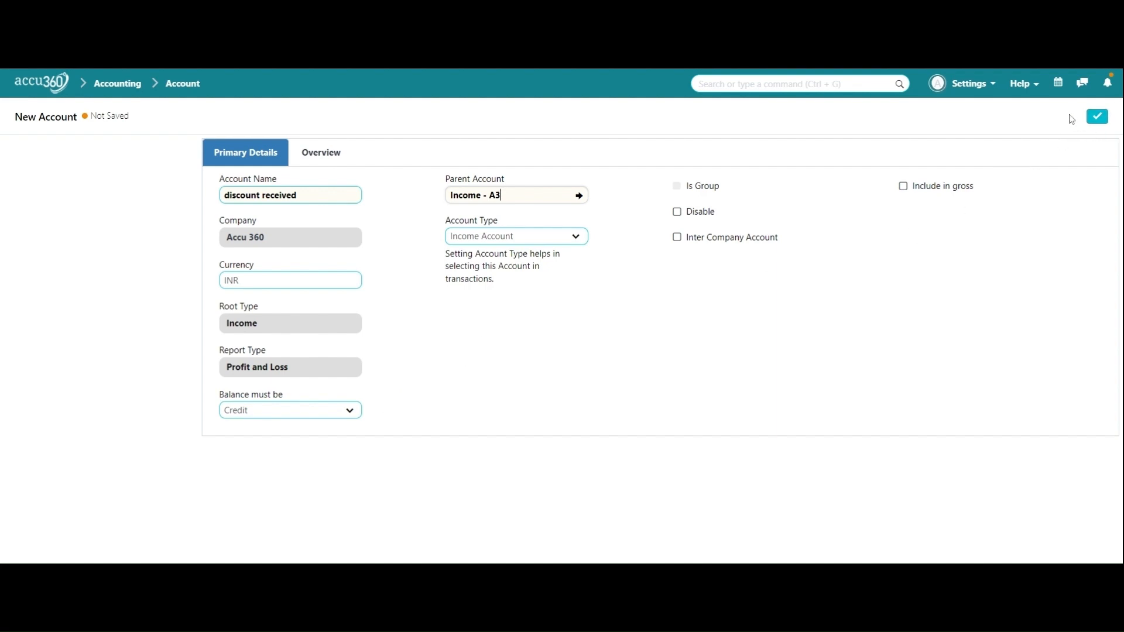
click(1094, 120)
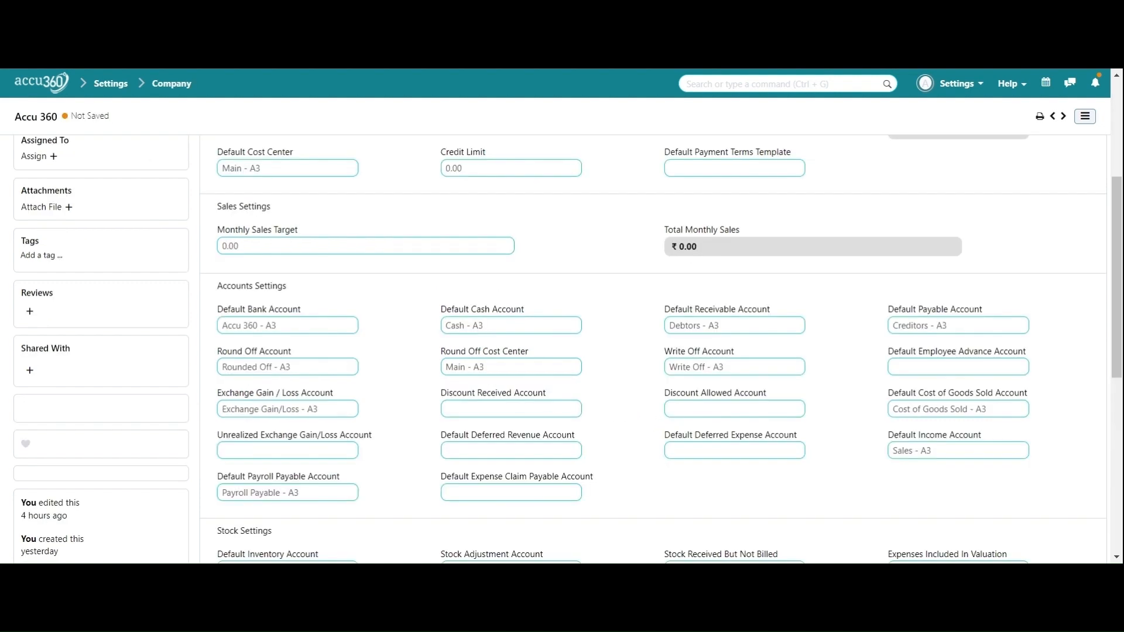
- Choose discount received - A3 as the company's Discount Received Account
click(511, 409)
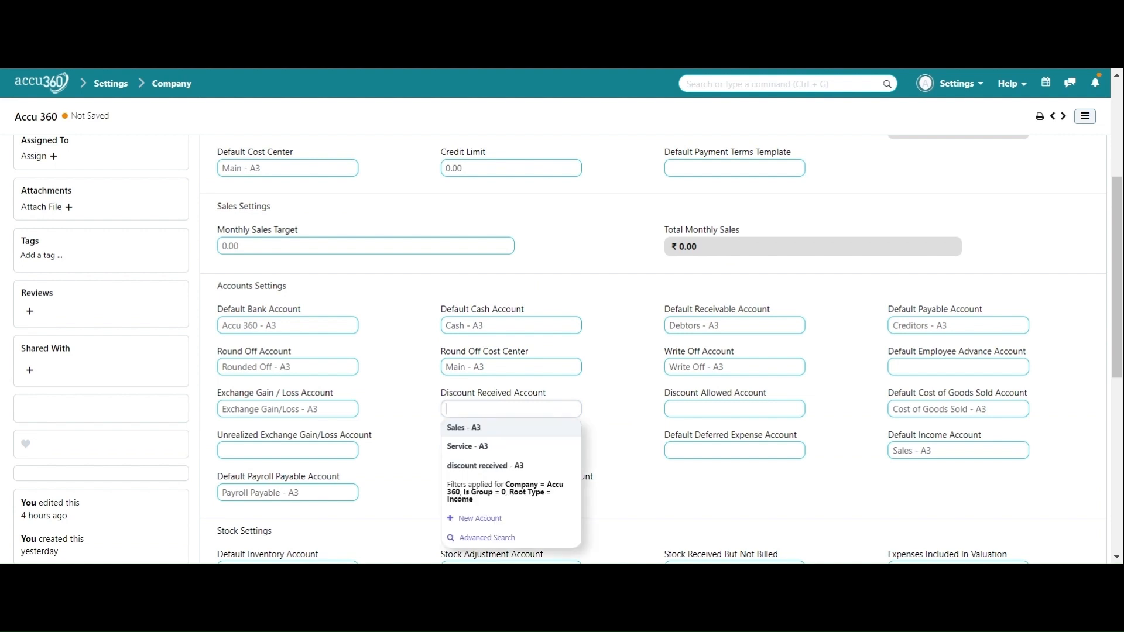
click(493, 466)
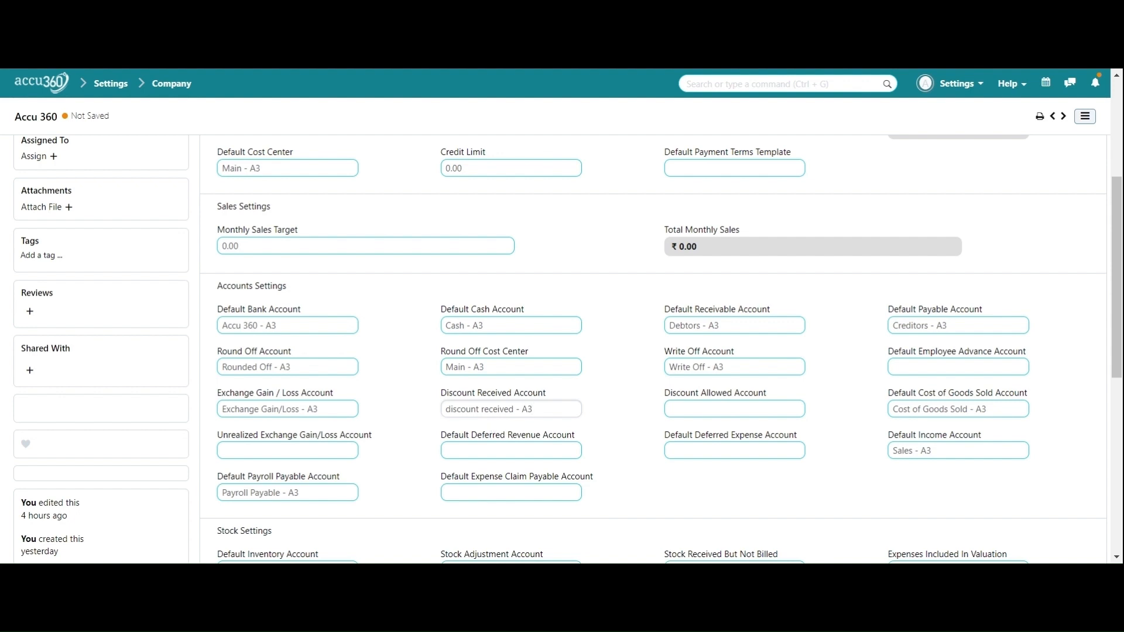
- Examine the company's accounts and stock settings, plus its fixed asset depreciation, HRA and company info sections
scroll(665, 478, up, 1)
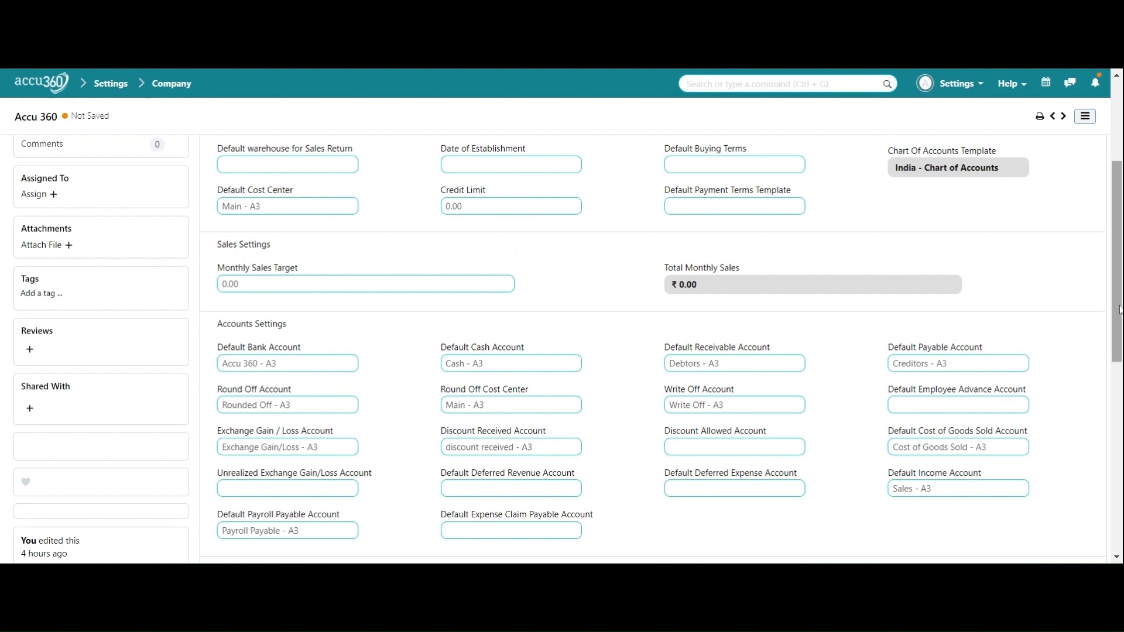
drag(1119, 310, 1119, 361)
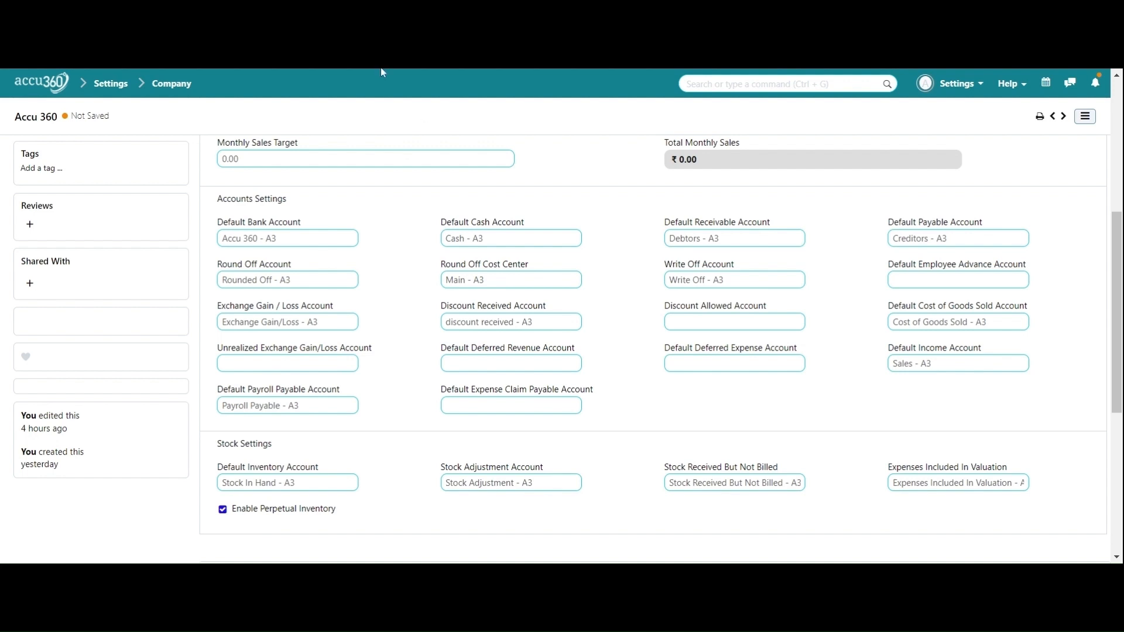
scroll(908, 432, down, 1)
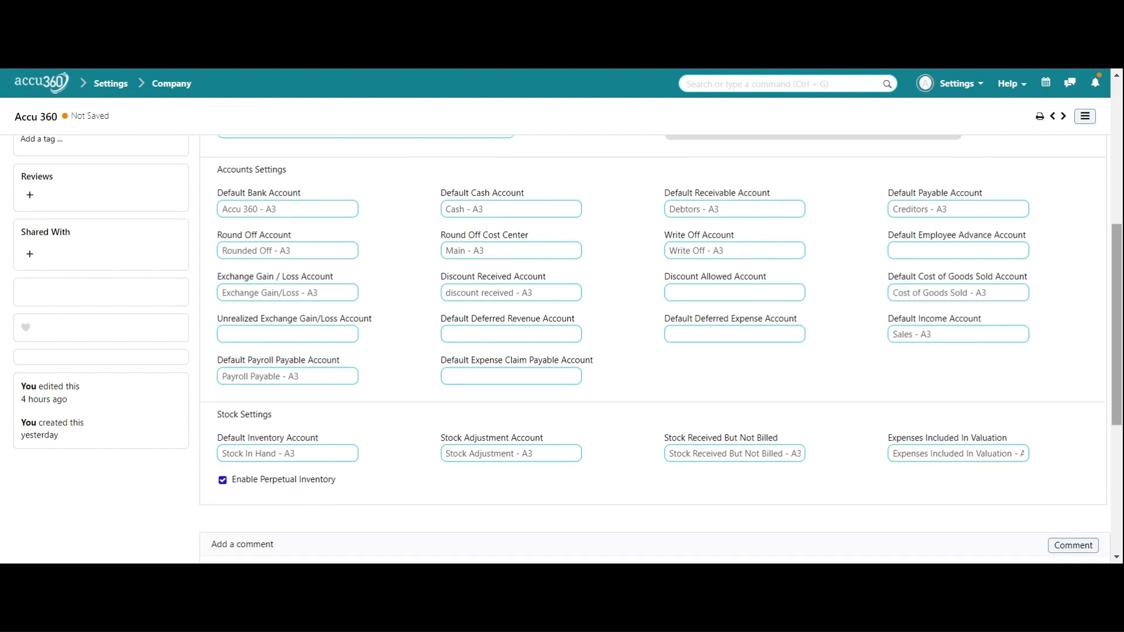
drag(1116, 328, 1115, 186)
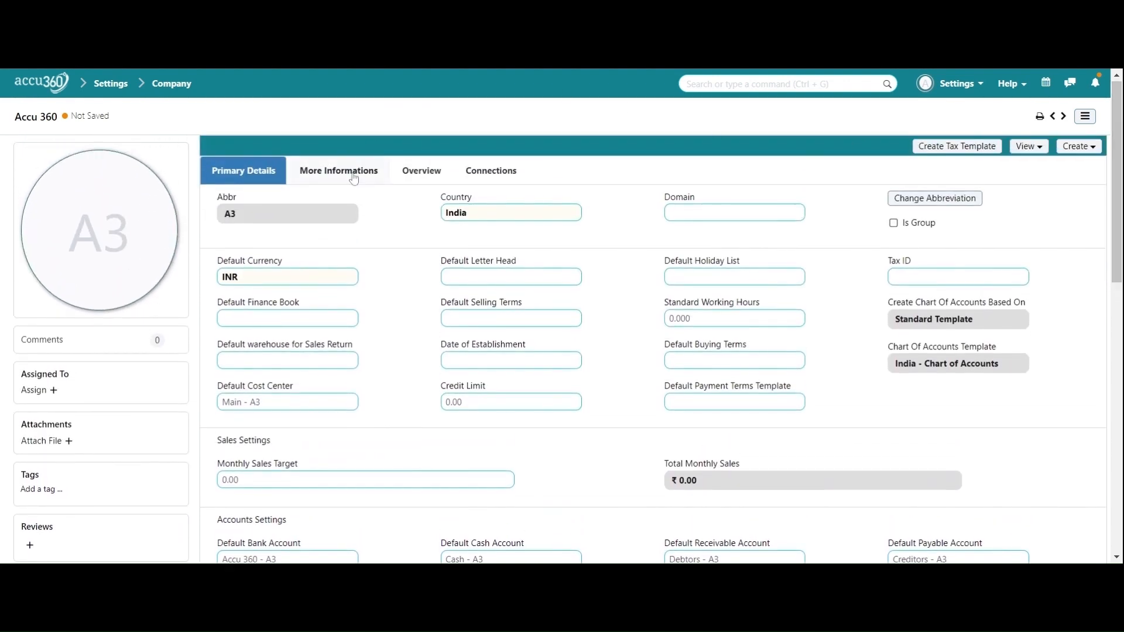
click(354, 179)
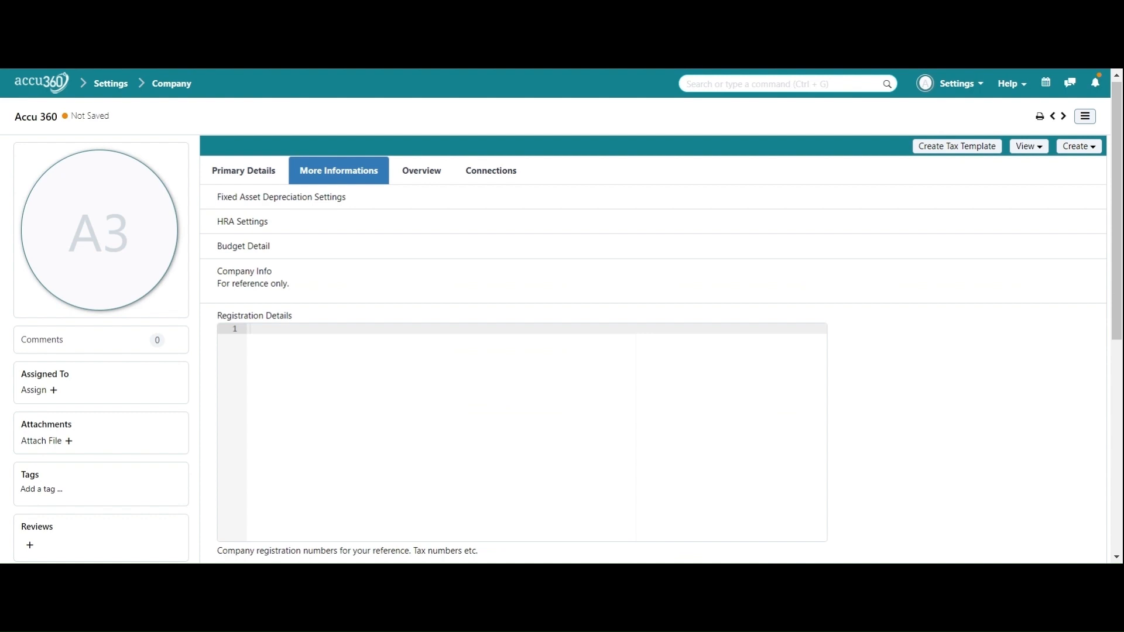
click(334, 199)
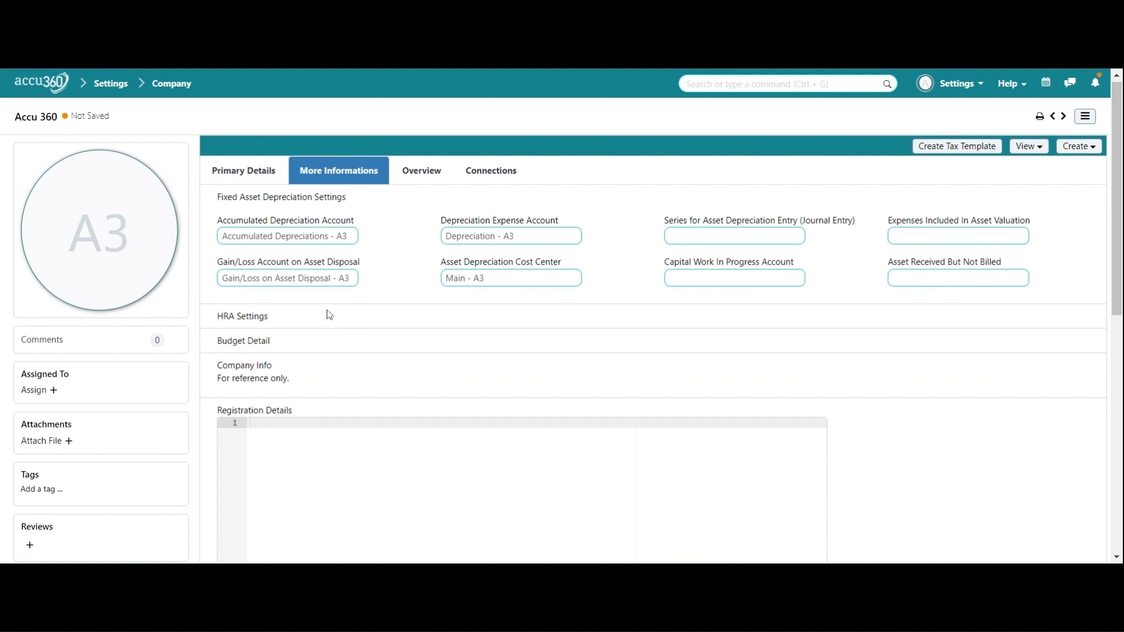
click(289, 316)
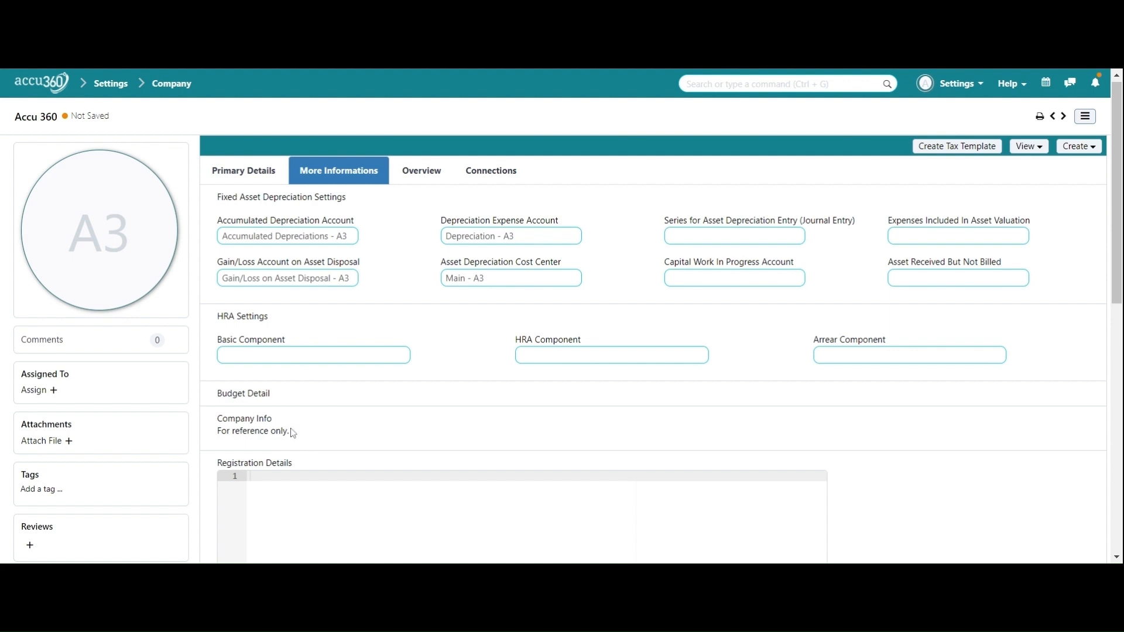
click(257, 422)
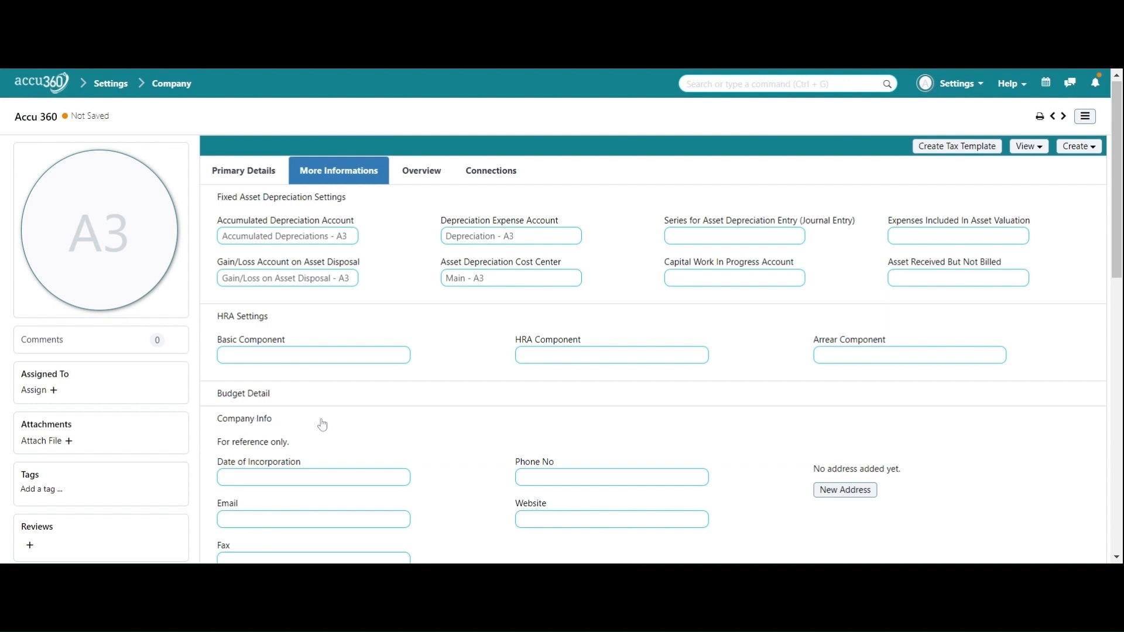
scroll(655, 345, down, 3)
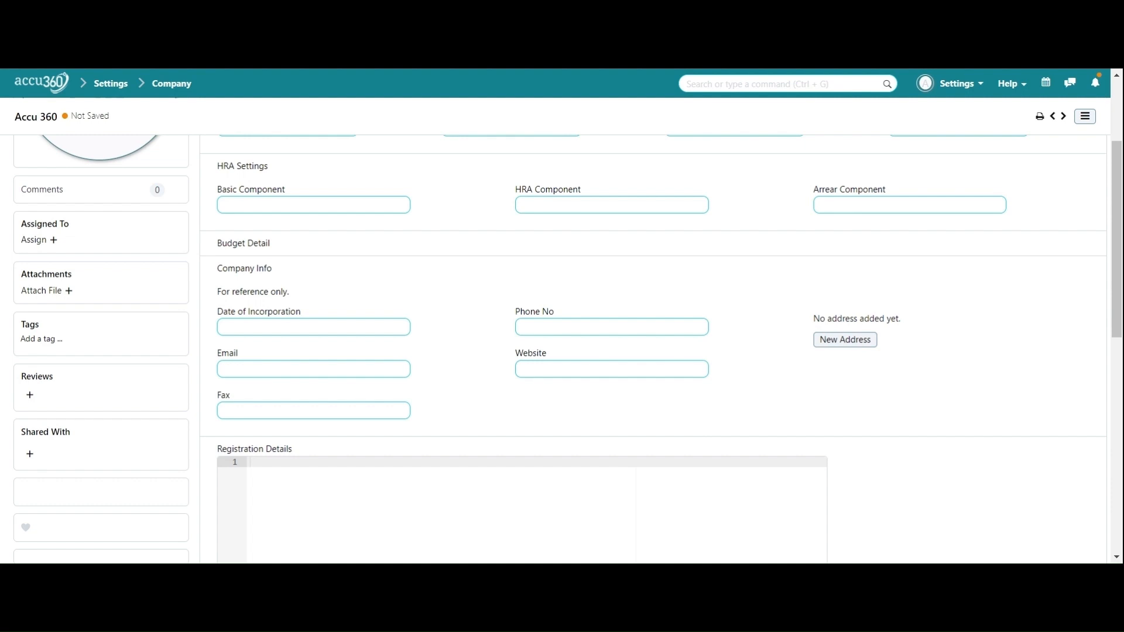
- Add a new address for the company and fill in its first address line and city
click(845, 340)
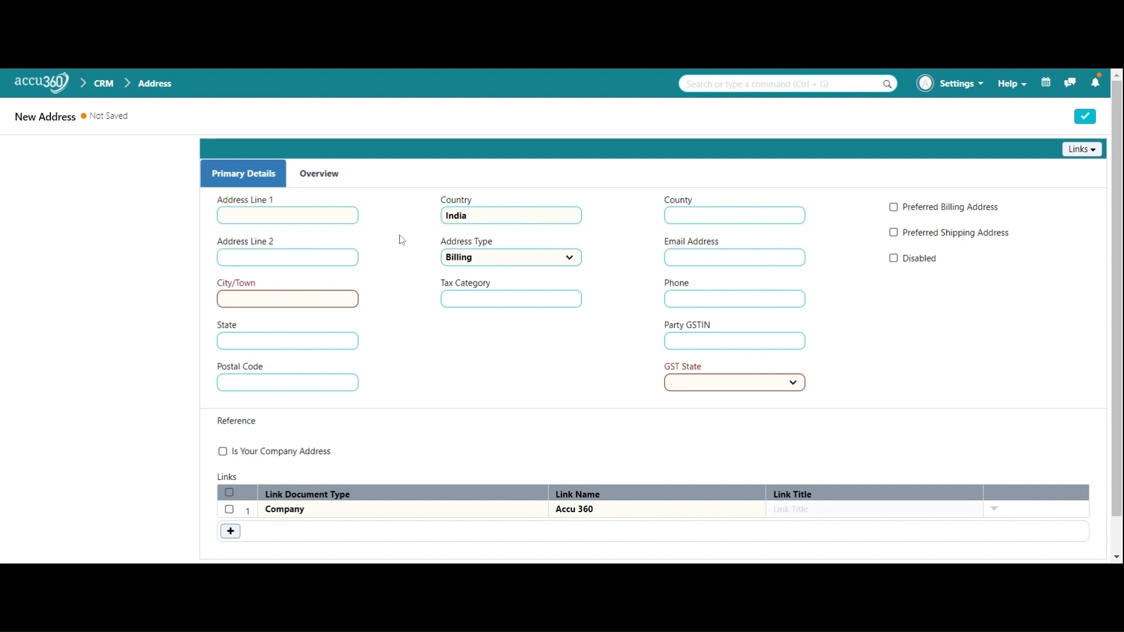
click(287, 215)
text(13)
key(BackSpace)
text(234)
click(310, 299)
text(Delhi)
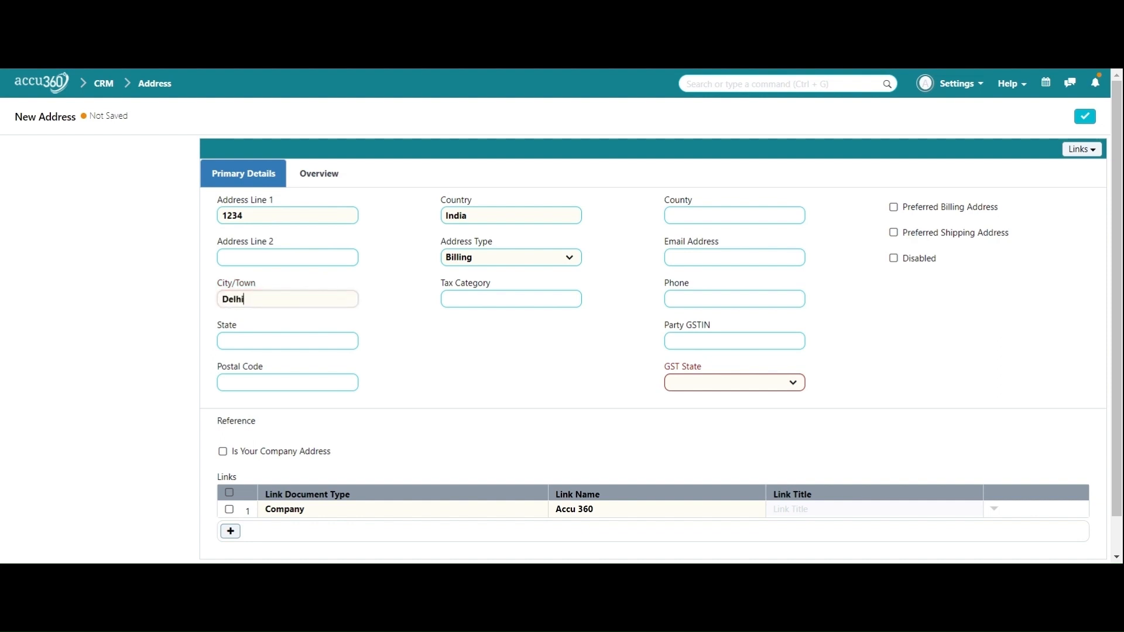
- Fill in the address's state and postal code, and enter India as the county
click(310, 338)
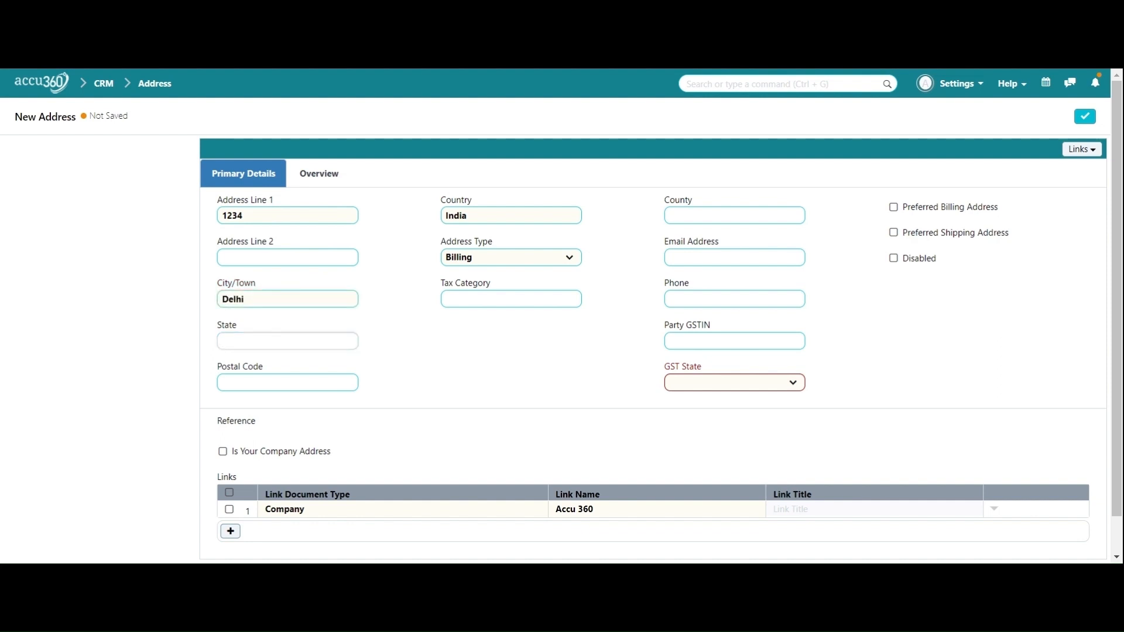
text(Delhi)
click(303, 381)
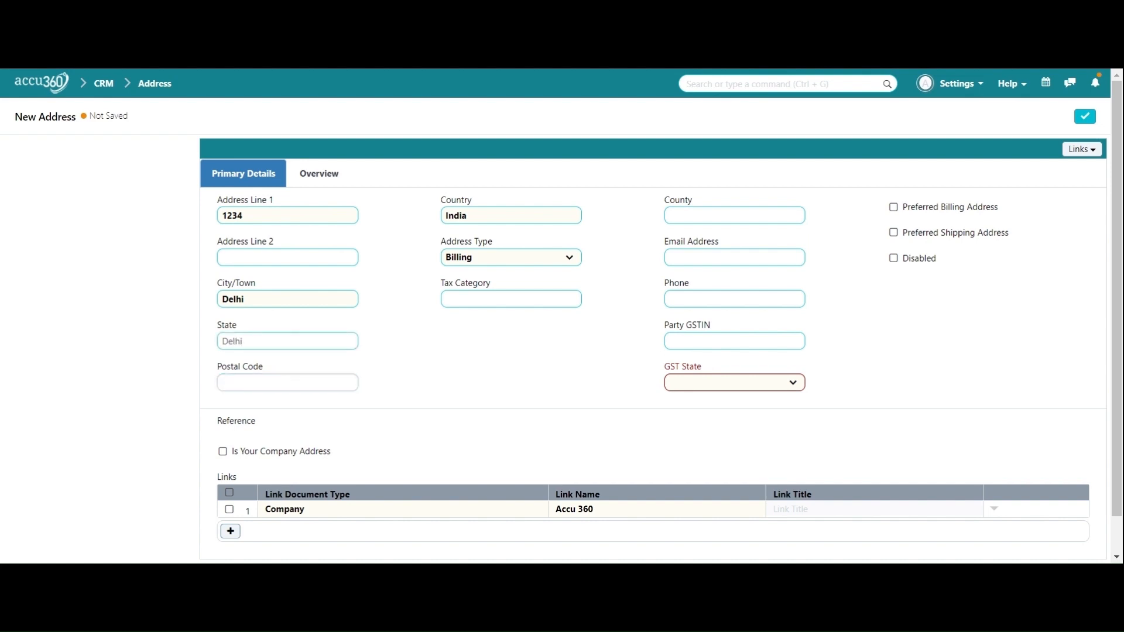
text(110039)
click(483, 350)
click(714, 216)
text(I)
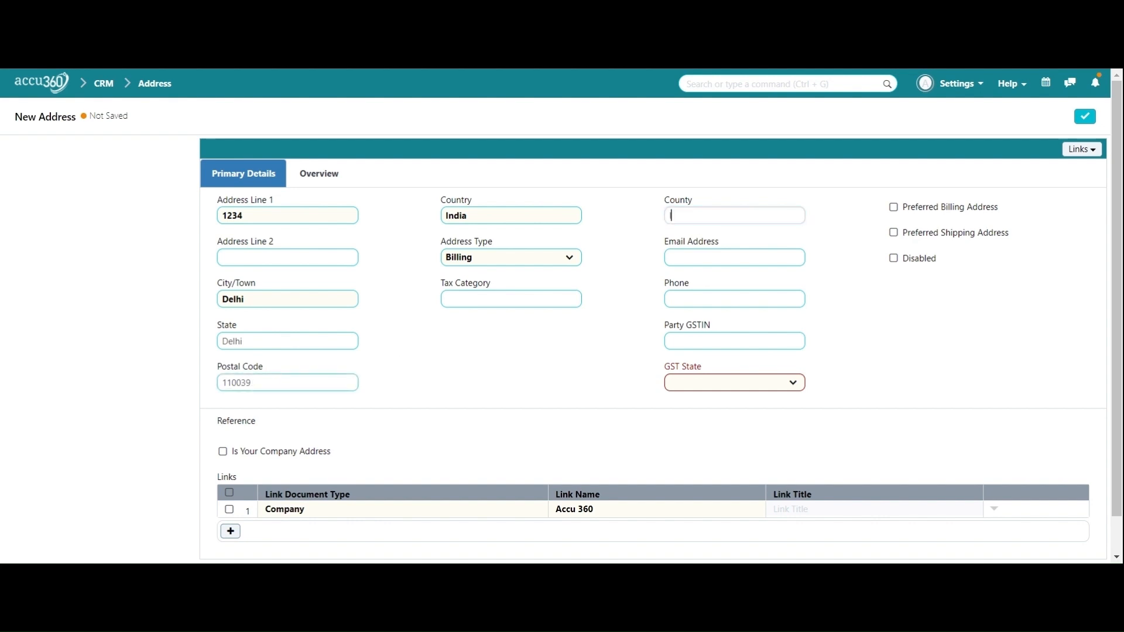
text(ndia)
- Set the address's GST State to Delhi, leaving the email address and Party GSTIN empty
click(726, 252)
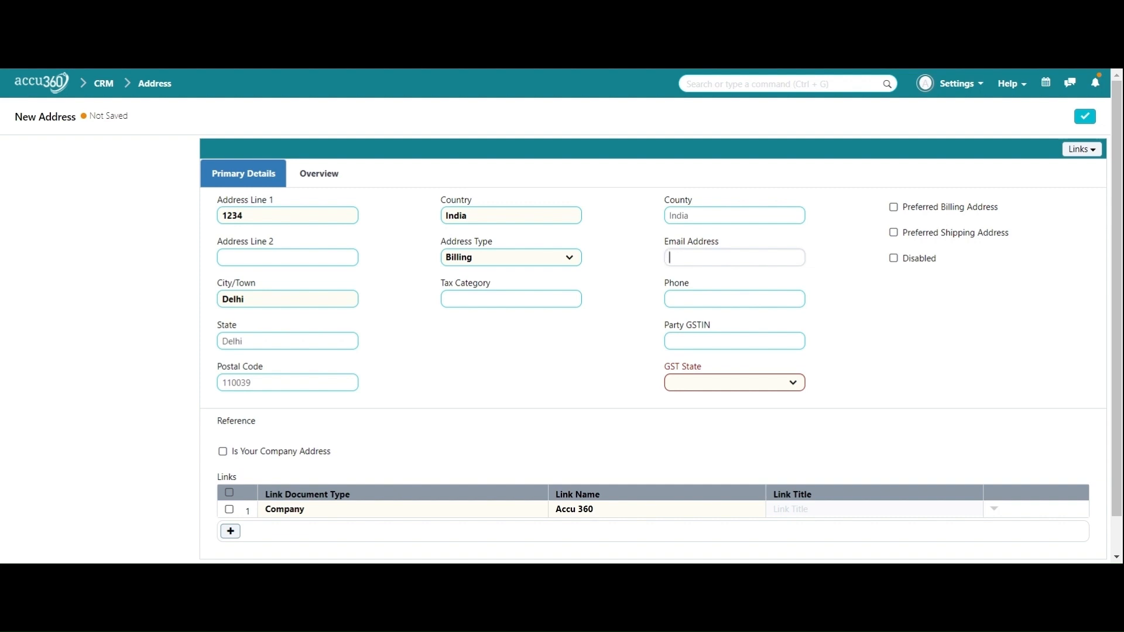
click(714, 340)
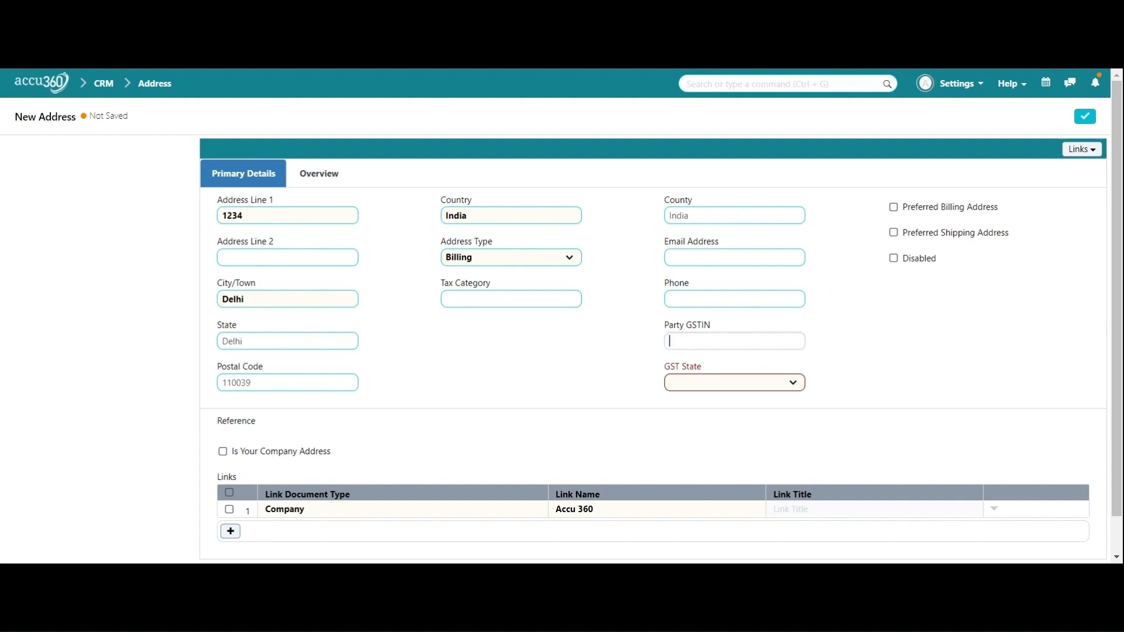
click(708, 387)
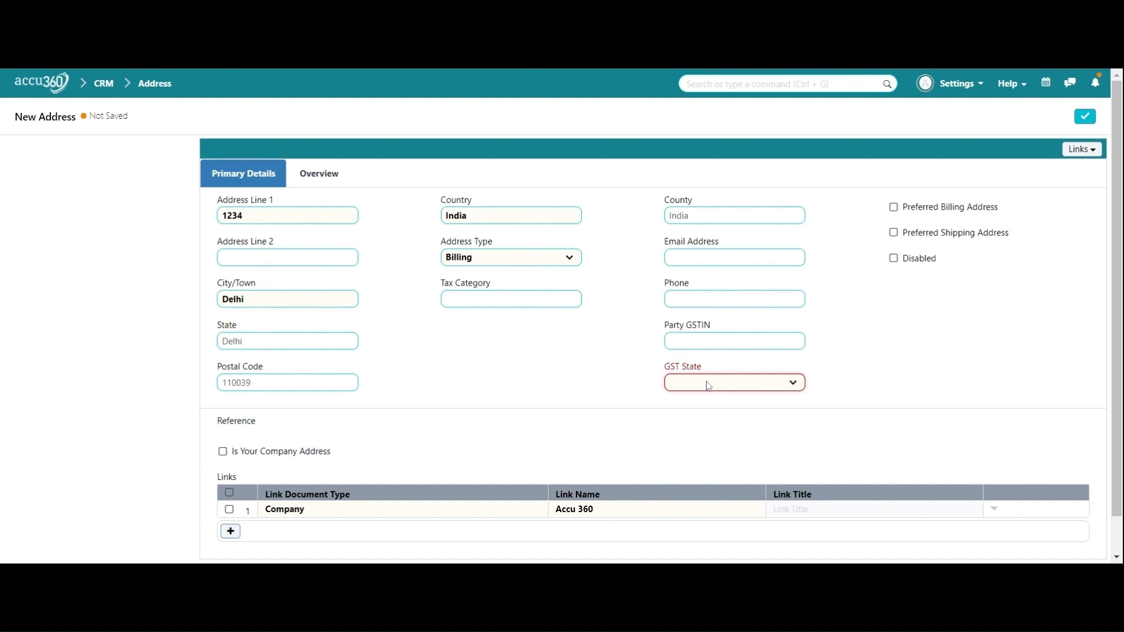
text(de)
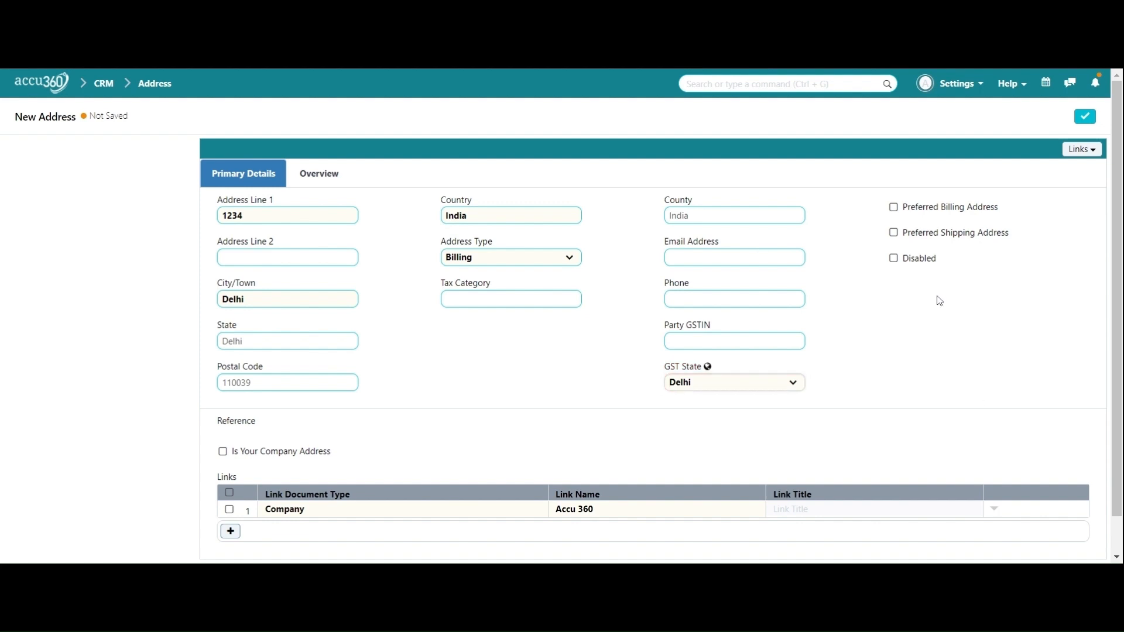
- Mark the address as the preferred billing and preferred shipping address, and save it
click(892, 210)
click(893, 233)
scroll(832, 267, down, 1)
scroll(833, 266, up, 1)
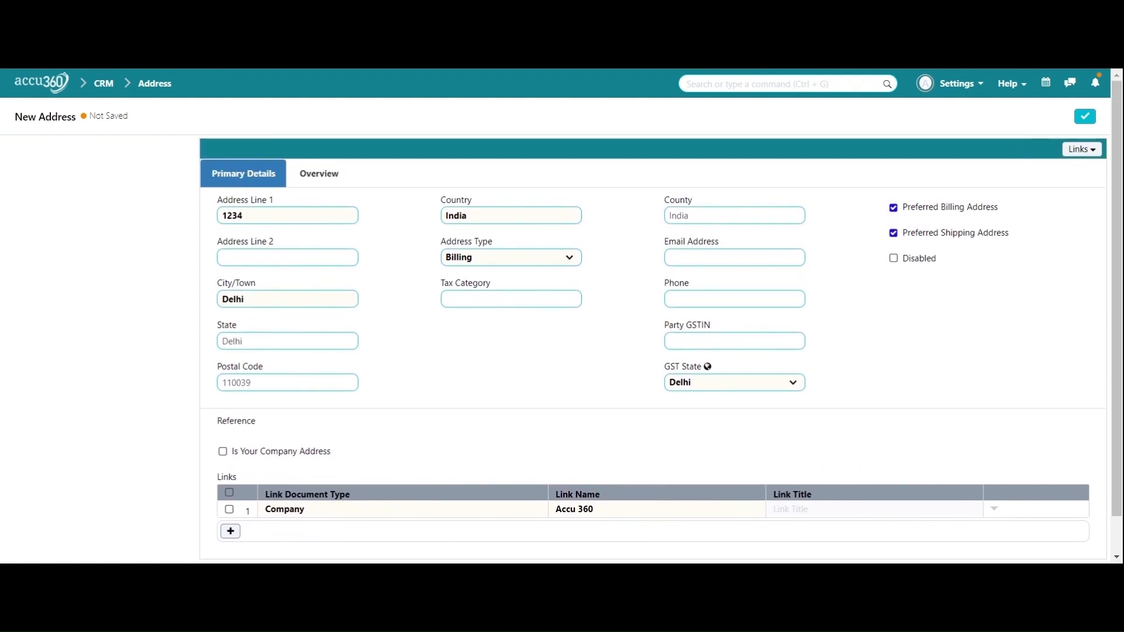
click(1080, 125)
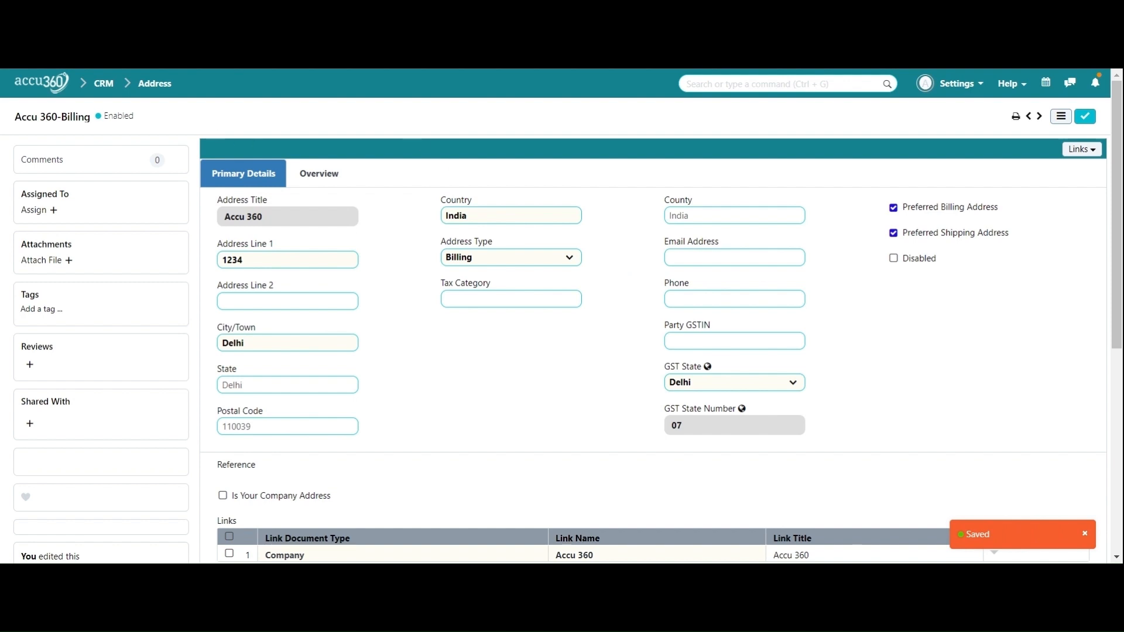
- Return to the Accu 360 company record and expand its Company Info section to check the linked billing and shipping address
scroll(652, 351, down, 3)
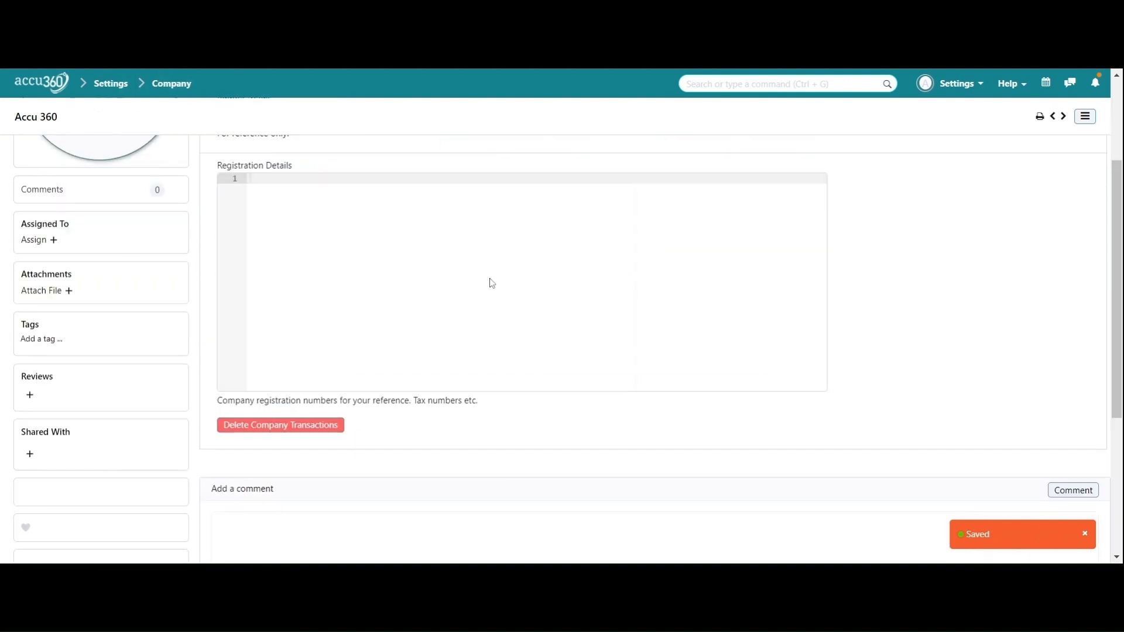
scroll(492, 284, down, 7)
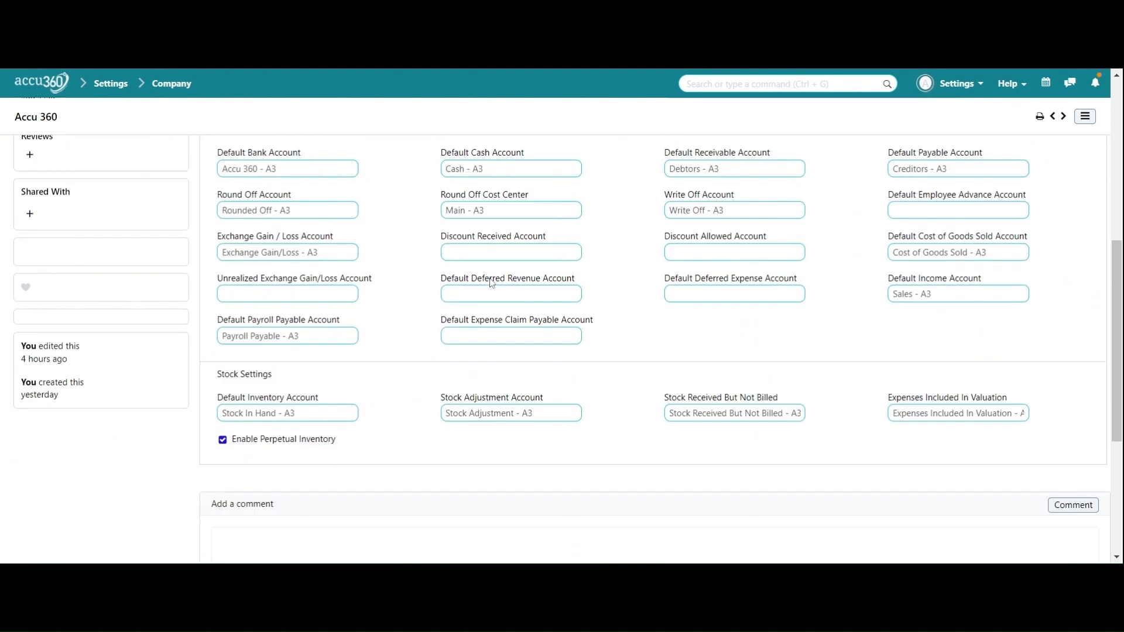
scroll(492, 283, up, 7)
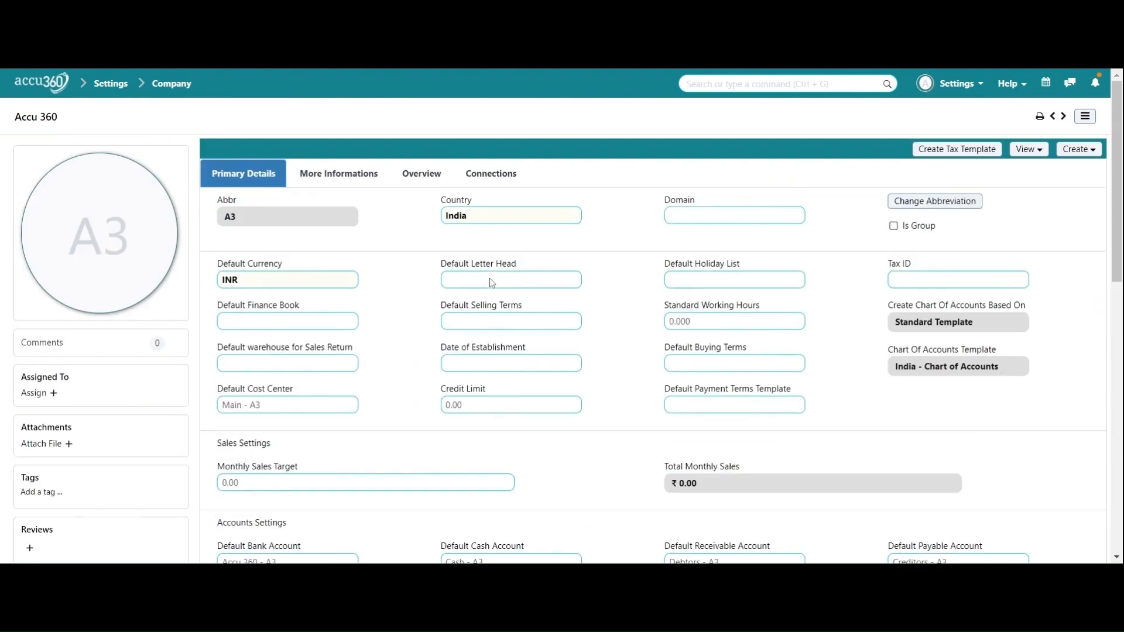
click(351, 189)
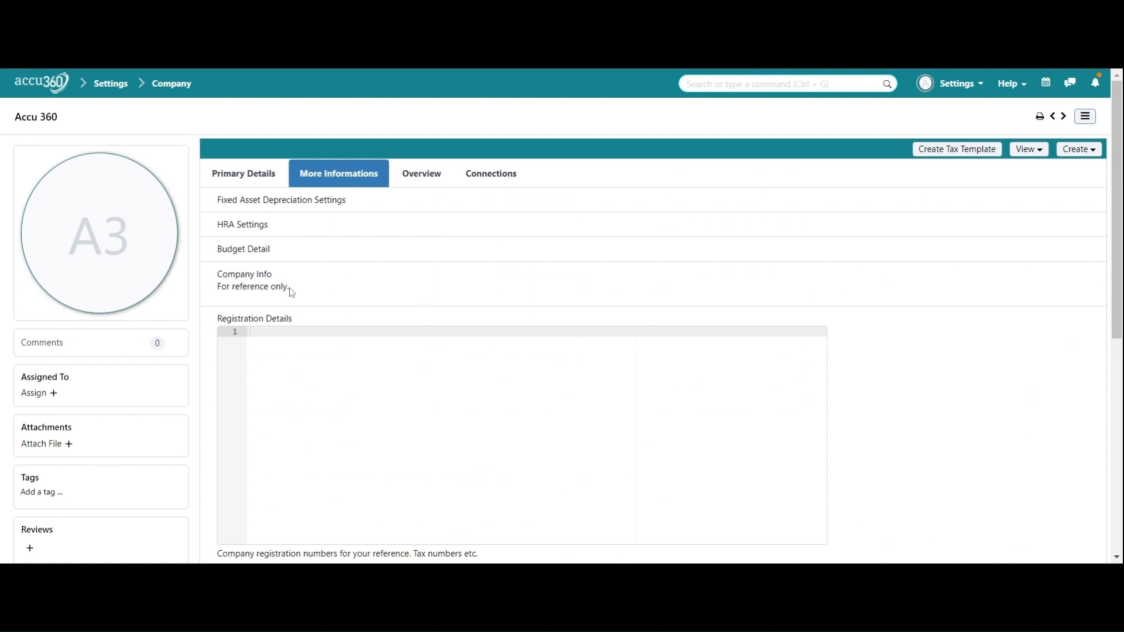
click(261, 287)
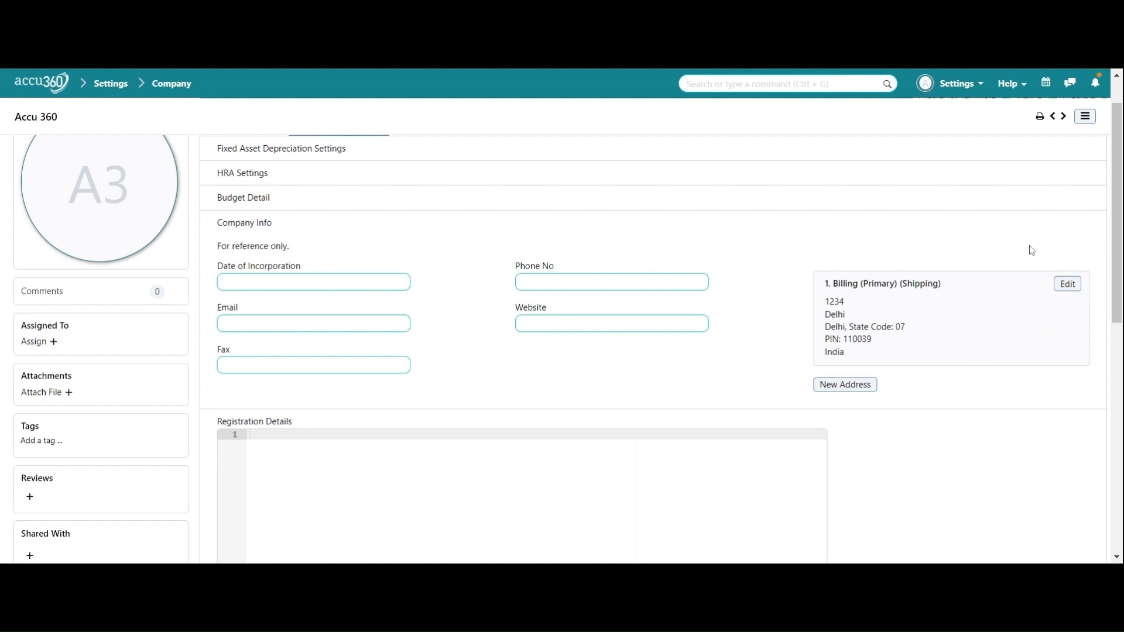
- Create the default tax templates for the Accu 360 company, and return to the ERP home page
scroll(986, 249, up, 1)
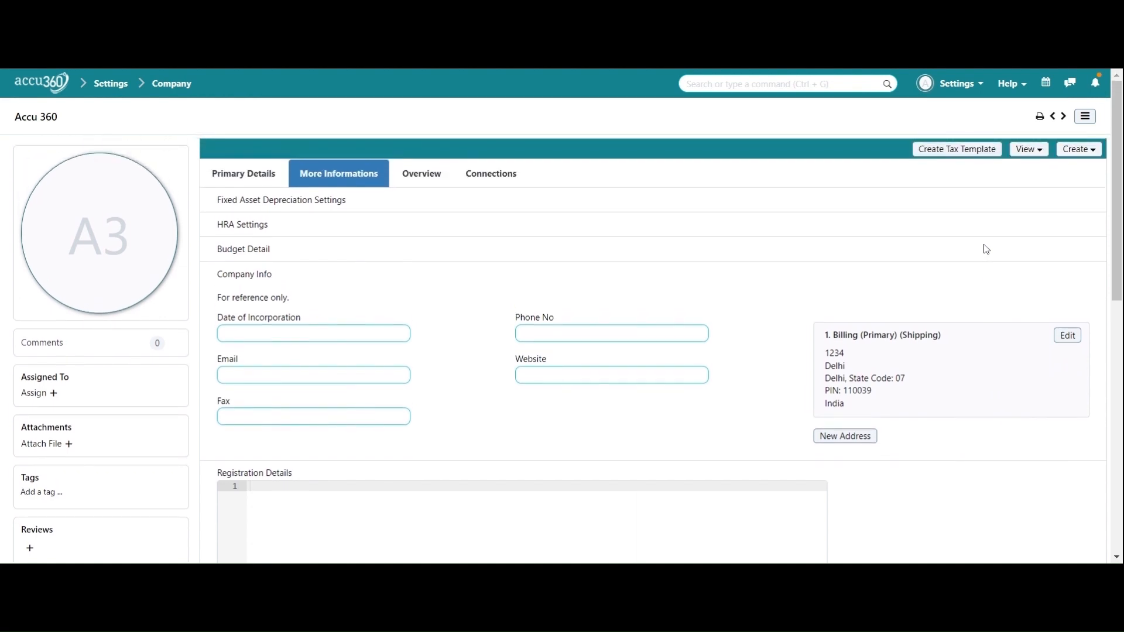
click(956, 151)
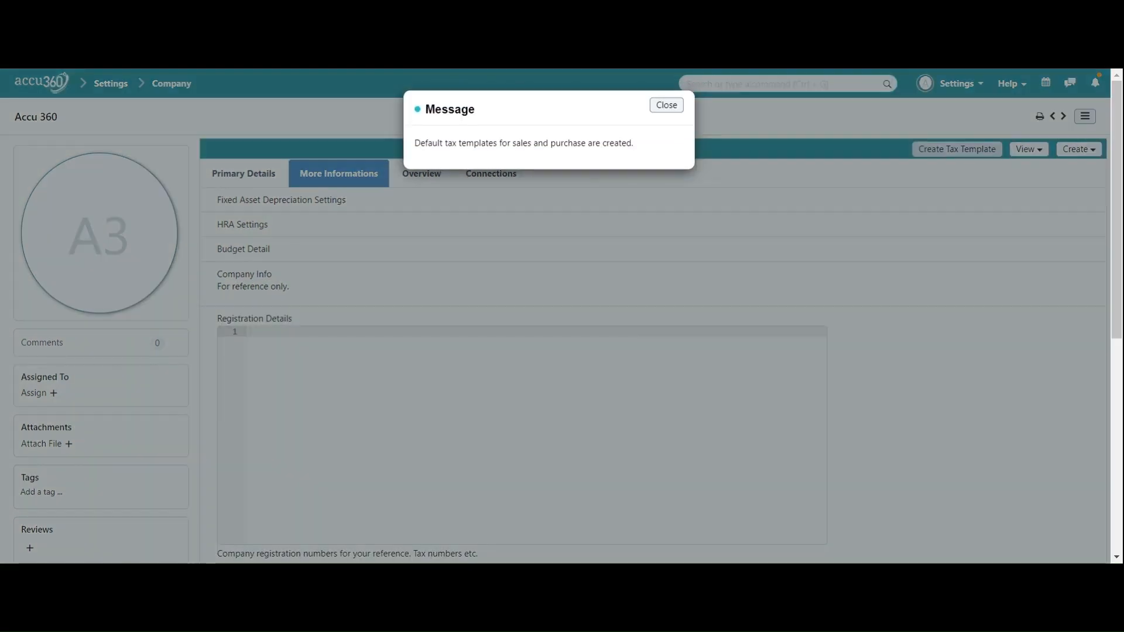
click(669, 108)
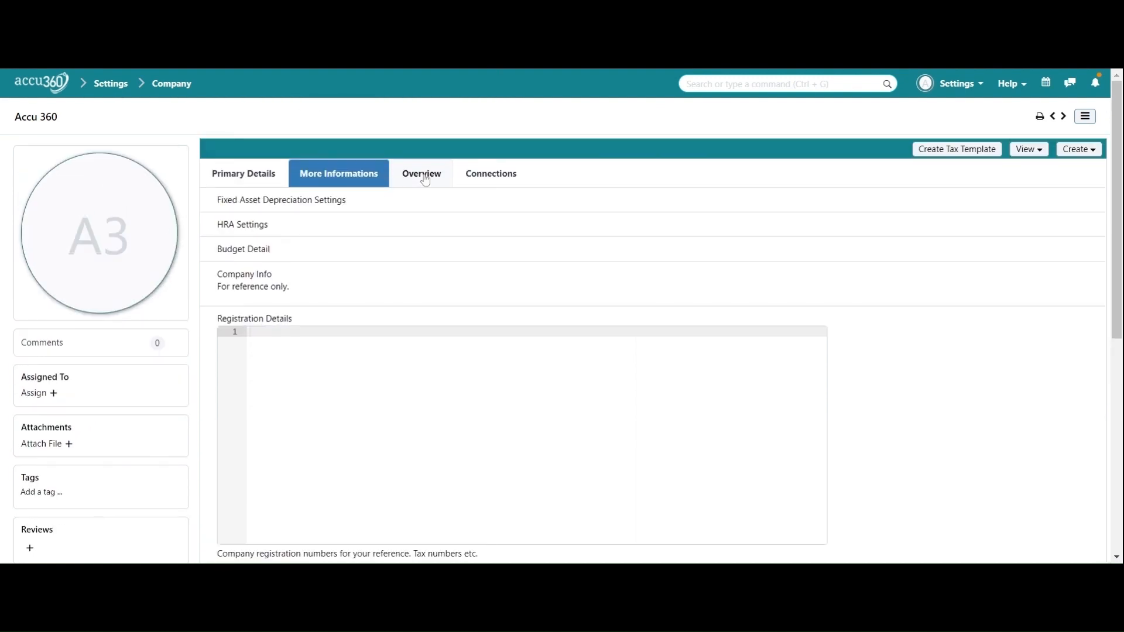
click(269, 179)
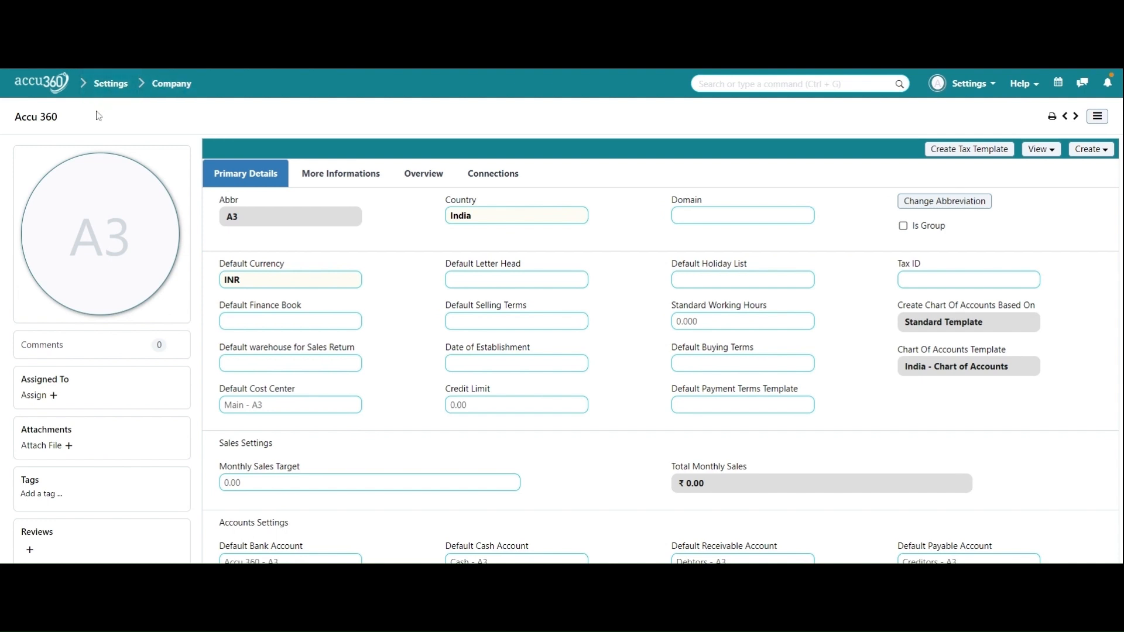
click(47, 97)
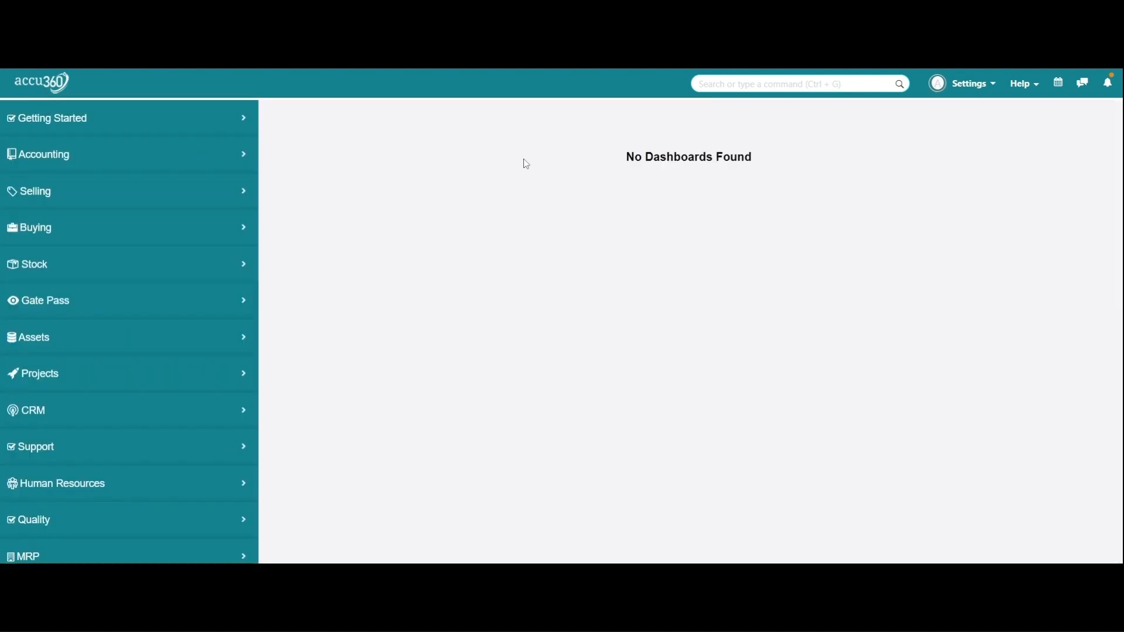